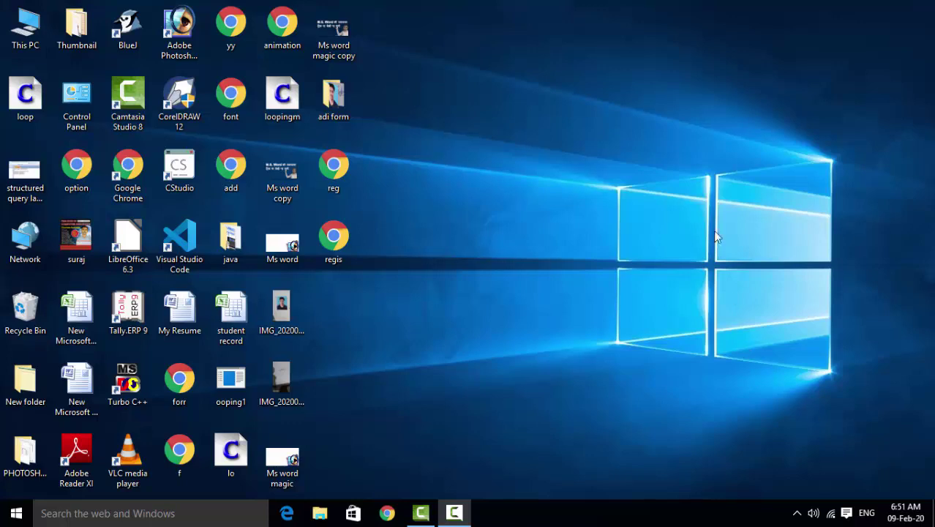
# - Refresh the desktop five times from its right-click menu
pyautogui.rightClick(489, 50)
pyautogui.click(510, 89)
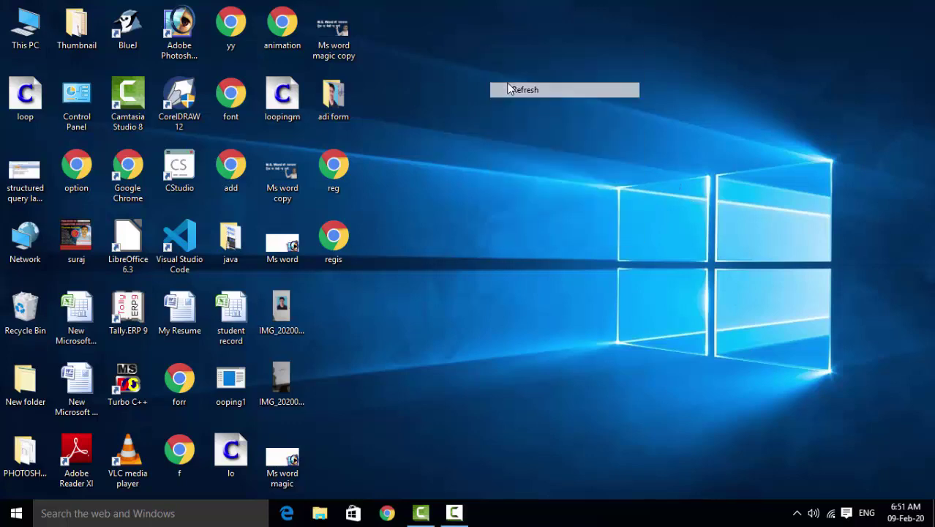
pyautogui.rightClick(510, 86)
pyautogui.click(534, 123)
pyautogui.rightClick(531, 118)
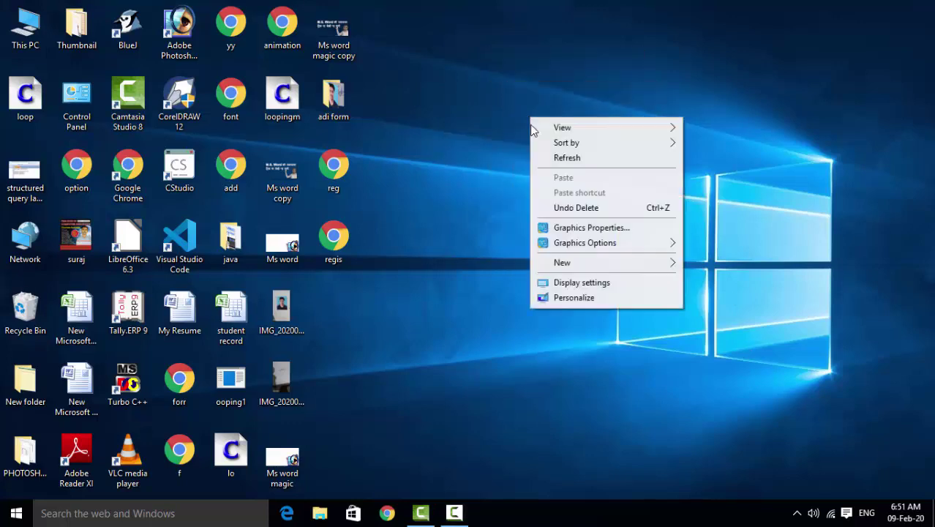
pyautogui.click(553, 161)
pyautogui.rightClick(551, 159)
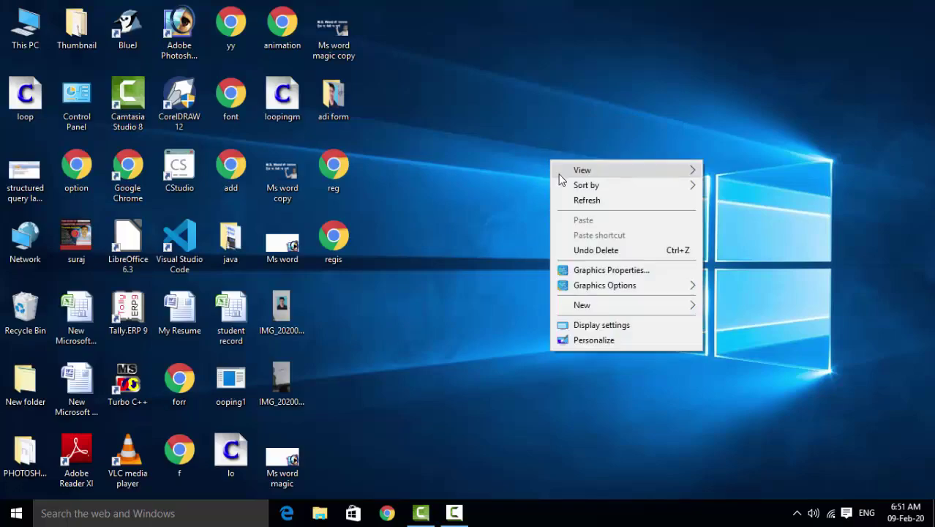
pyautogui.click(592, 206)
pyautogui.rightClick(533, 131)
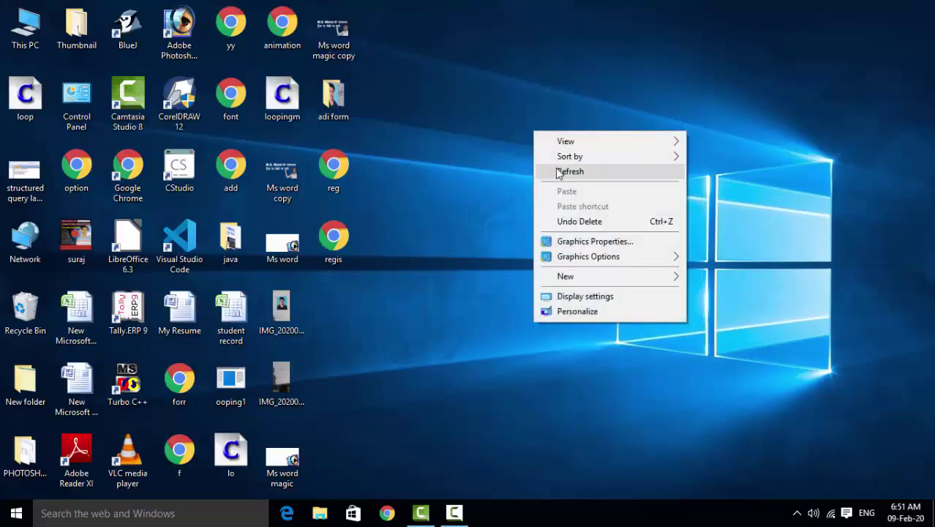
pyautogui.click(547, 167)
# - Refresh the desktop four more times, then bring up the Start menu
pyautogui.rightClick(541, 150)
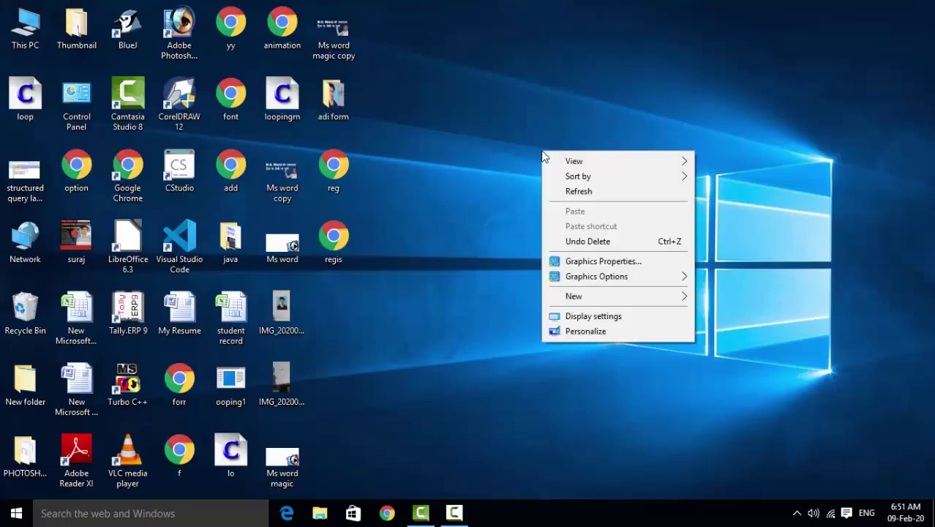
pyautogui.click(575, 194)
pyautogui.rightClick(574, 192)
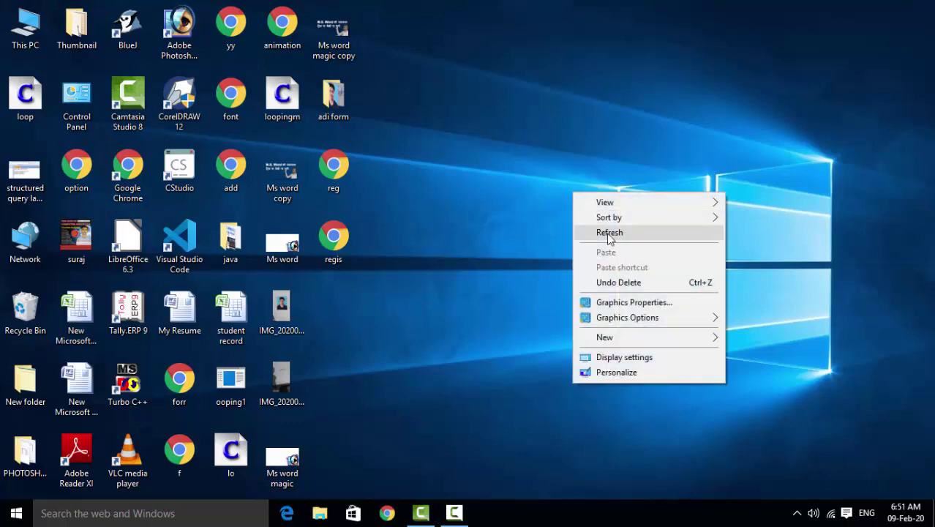
pyautogui.click(589, 232)
pyautogui.rightClick(498, 116)
pyautogui.click(518, 154)
pyautogui.rightClick(521, 156)
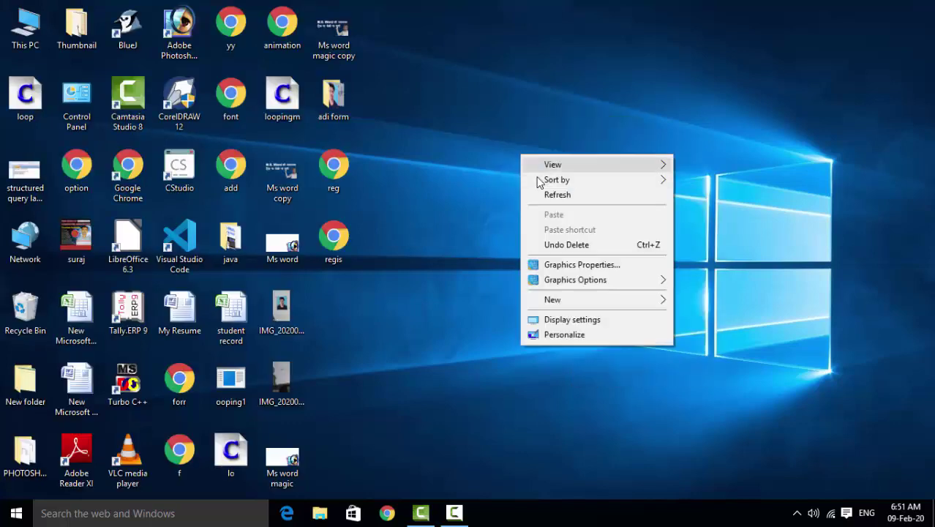
pyautogui.click(544, 195)
pyautogui.click(16, 513)
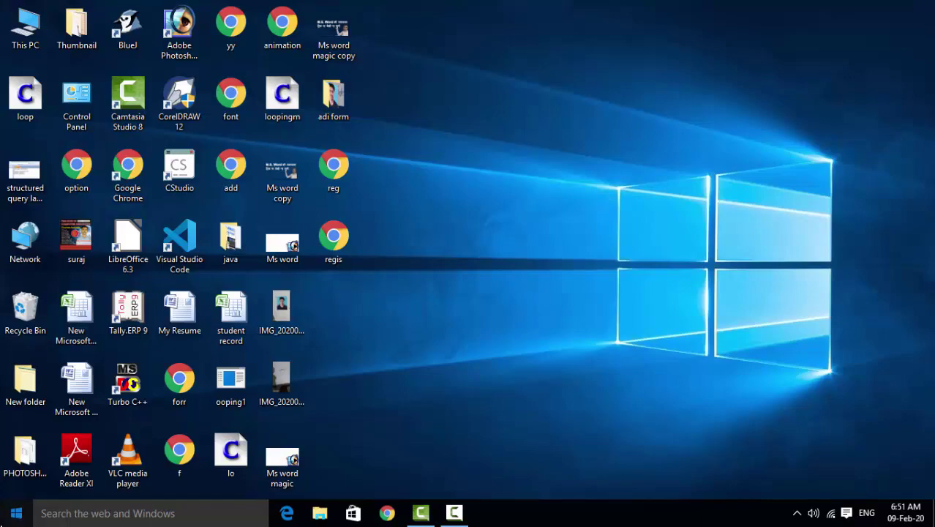
# - Launch Access and create a new blank database named Database77
pyautogui.click(80, 246)
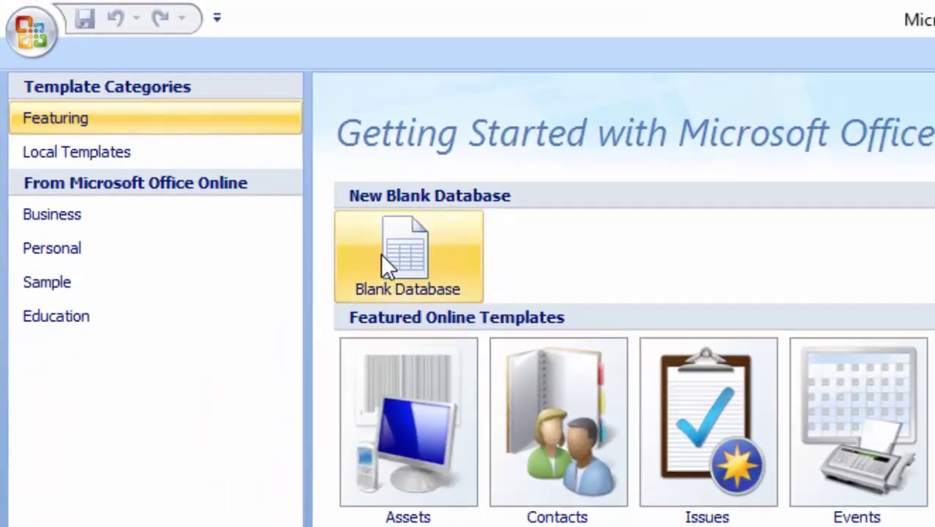
pyautogui.click(275, 179)
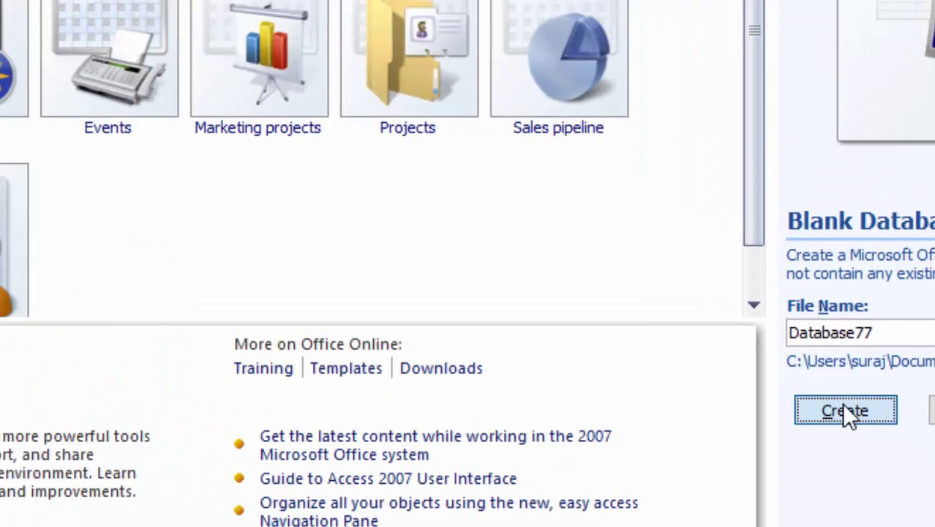
pyautogui.click(614, 292)
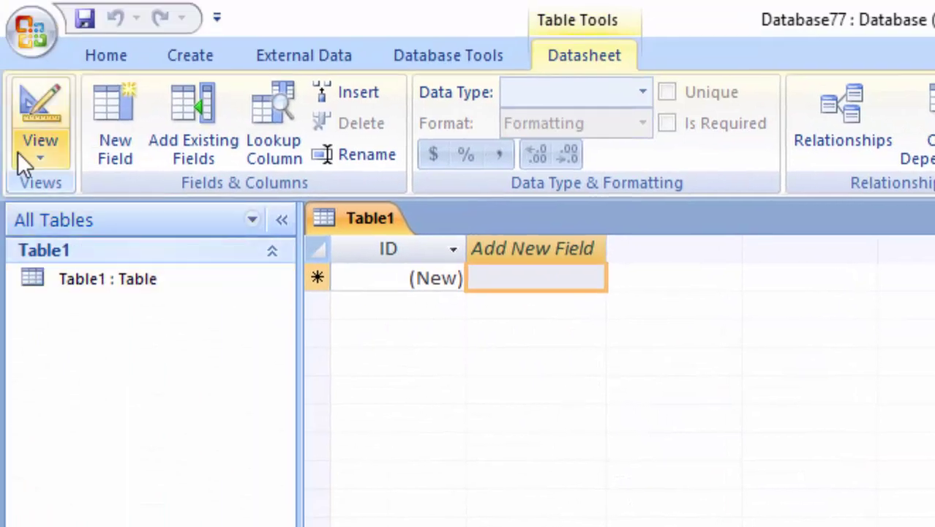
# - Switch Table1 to Design View, saving the table as reg1
pyautogui.click(28, 160)
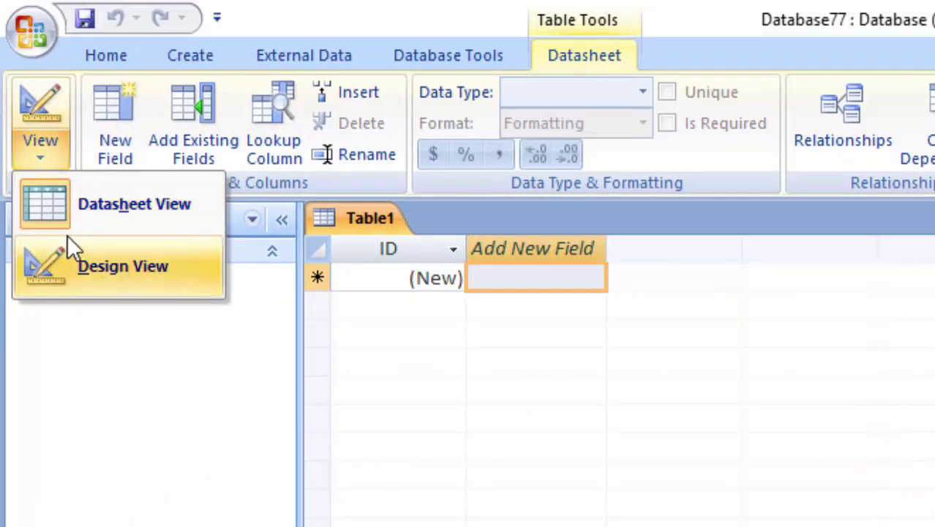
pyautogui.click(91, 261)
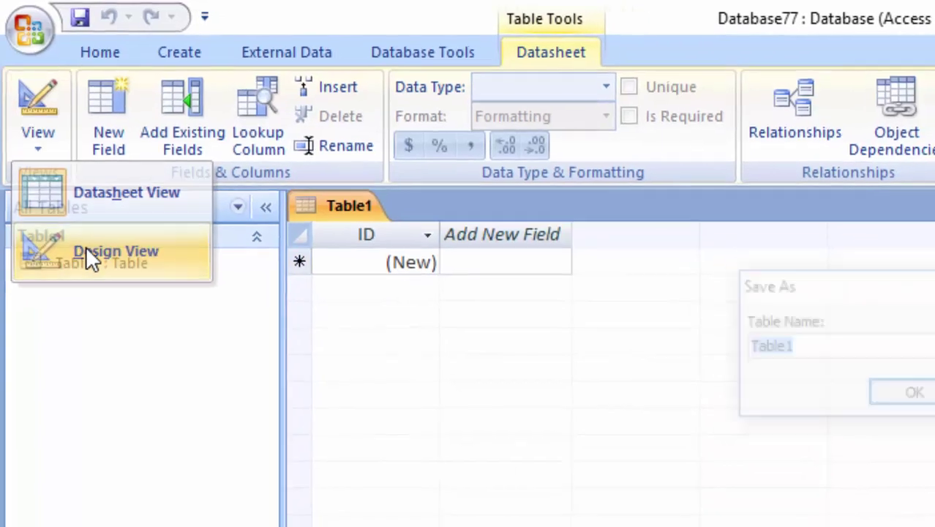
pyautogui.press('BackSpace')
pyautogui.write('reg1')
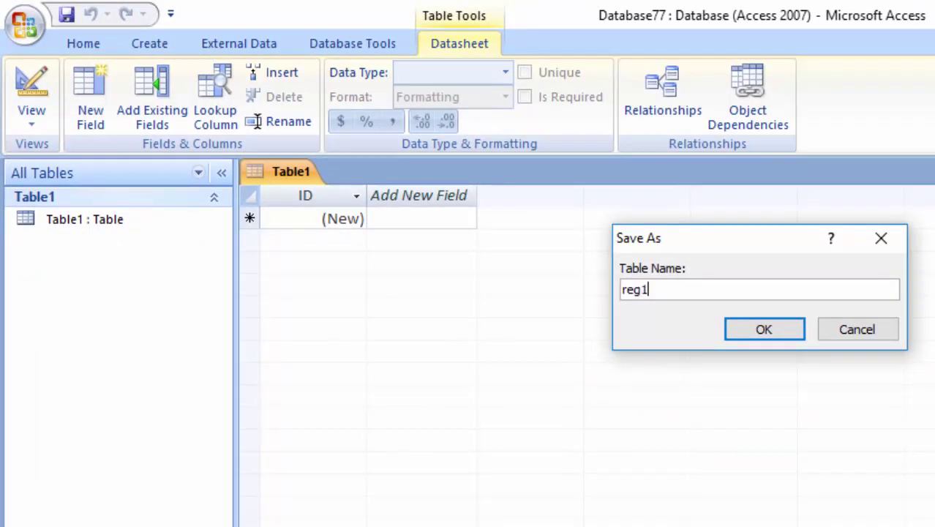
pyautogui.press('Return')
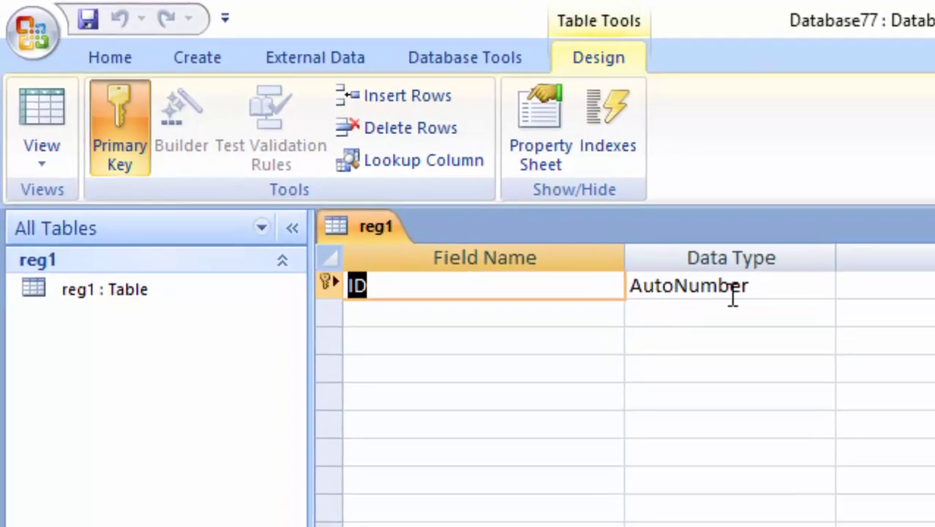
# - Change the ID key field to type Number and rename it Studentid
pyautogui.click(585, 218)
pyautogui.click(822, 285)
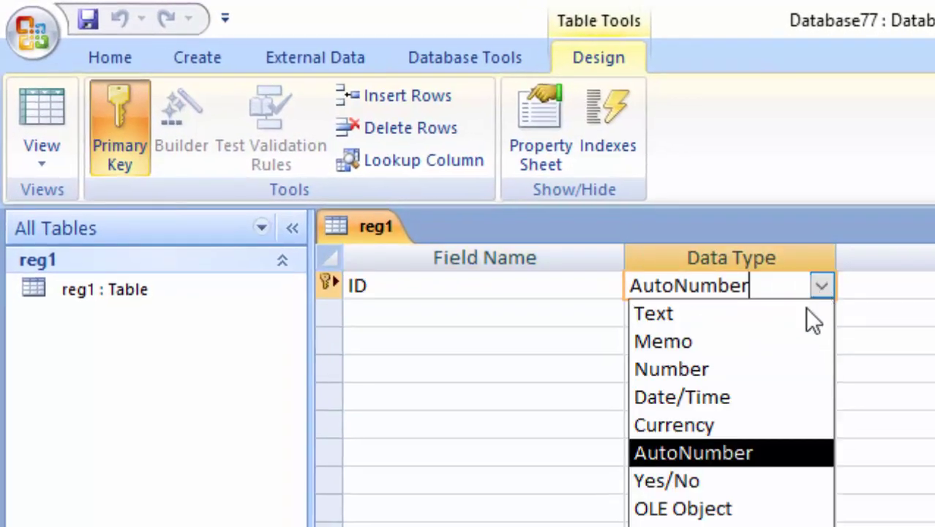
pyautogui.click(764, 370)
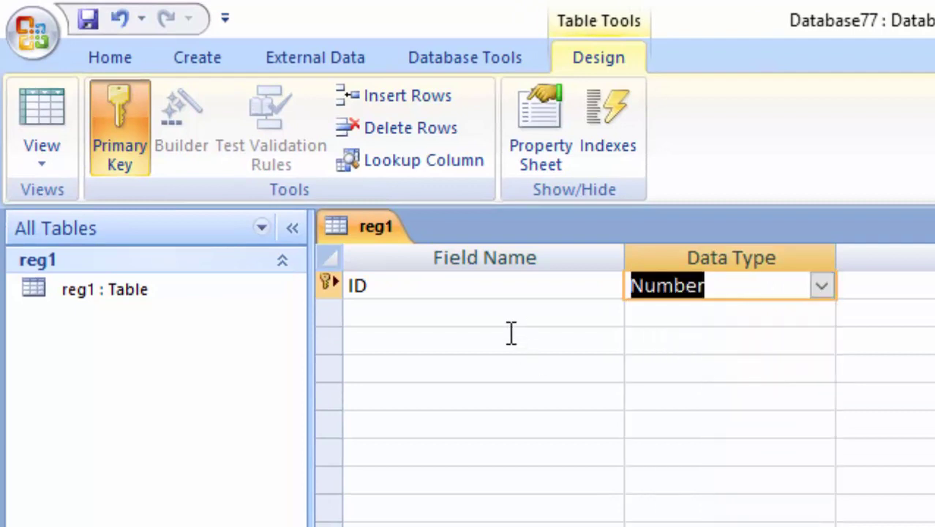
pyautogui.click(414, 316)
pyautogui.click(411, 291)
pyautogui.write('St')
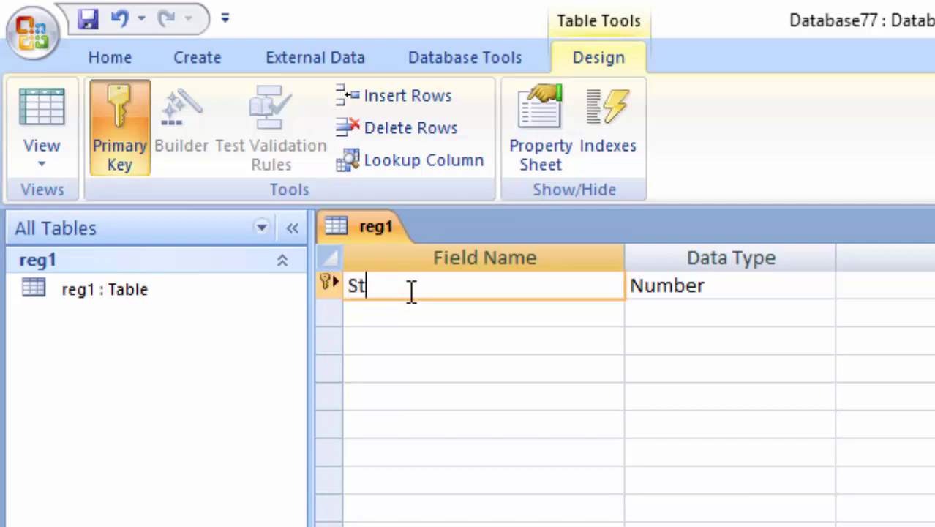
pyautogui.write('ude')
pyautogui.write('ntid')
# - Add a StudentName Text field and switch reg1 toward Datasheet view
pyautogui.click(419, 318)
pyautogui.write('S')
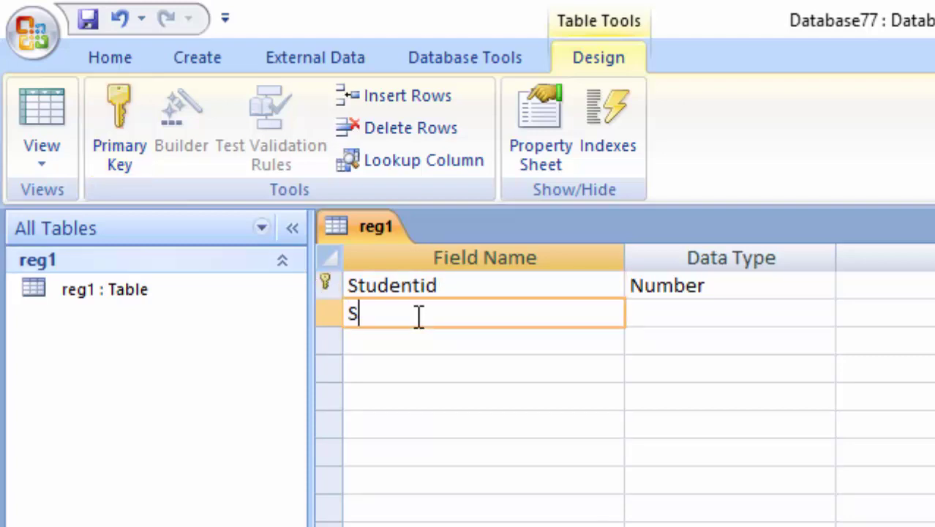
pyautogui.write('tuden')
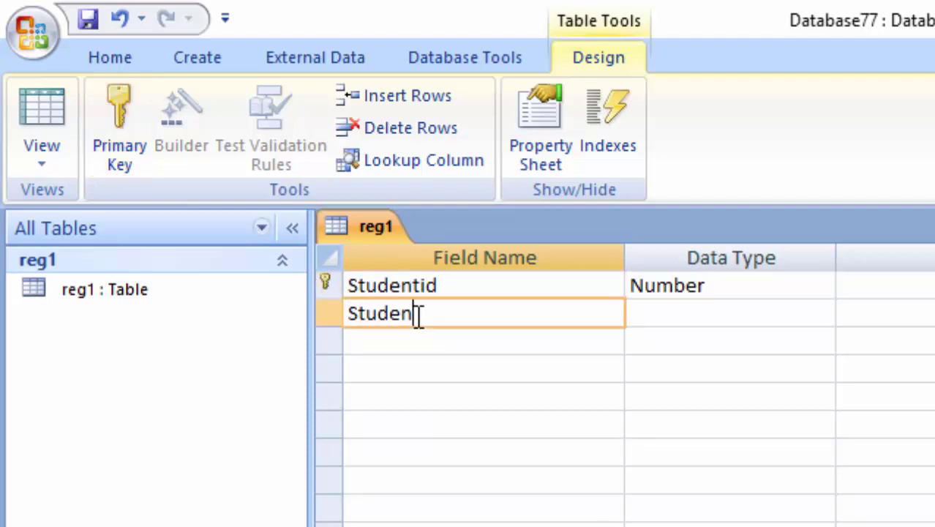
pyautogui.write('tNa')
pyautogui.write('me')
pyautogui.click(688, 316)
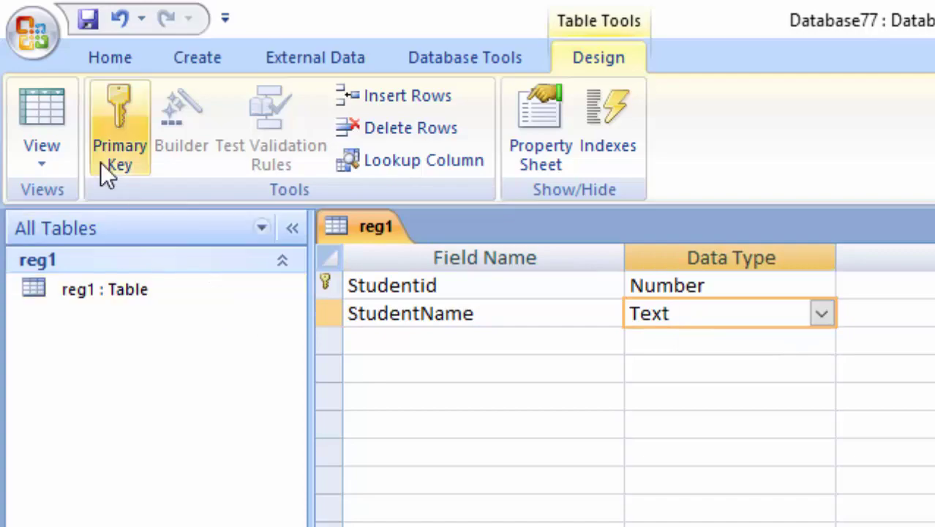
pyautogui.click(33, 104)
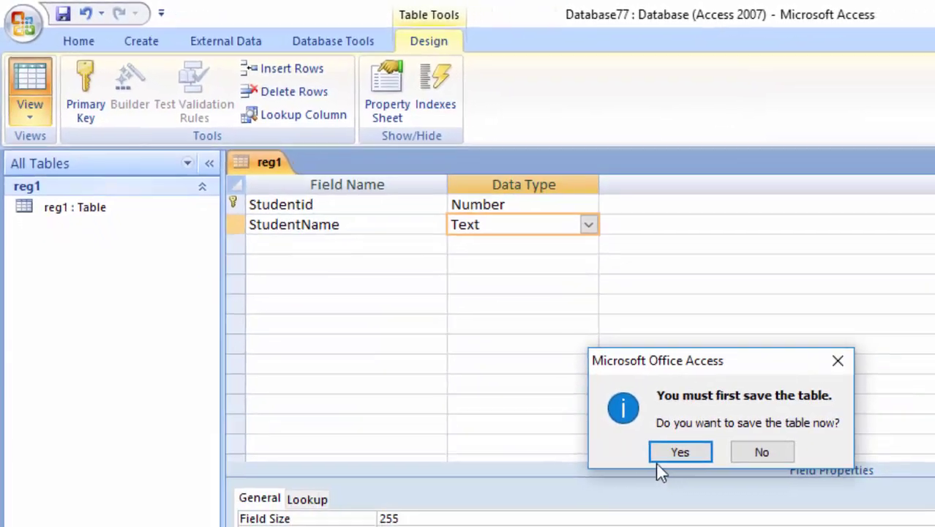
# - Save reg1 and enter the first record: Studentid 1 with the student's name
pyautogui.click(668, 454)
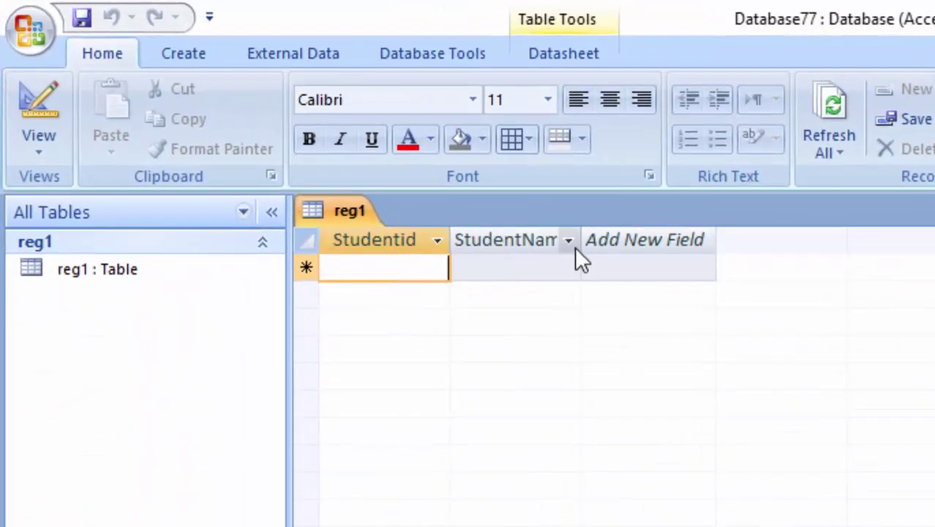
pyautogui.doubleClick(580, 239)
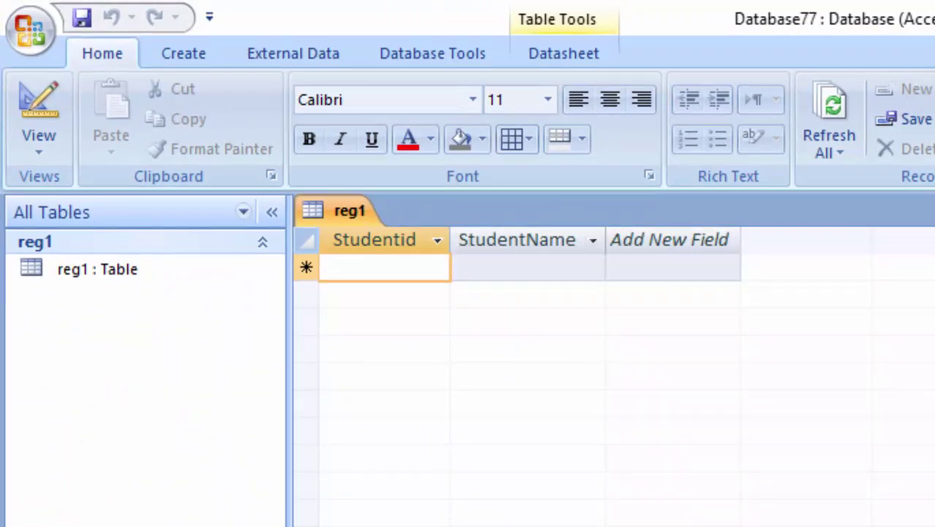
pyautogui.write('1')
pyautogui.press('Tab')
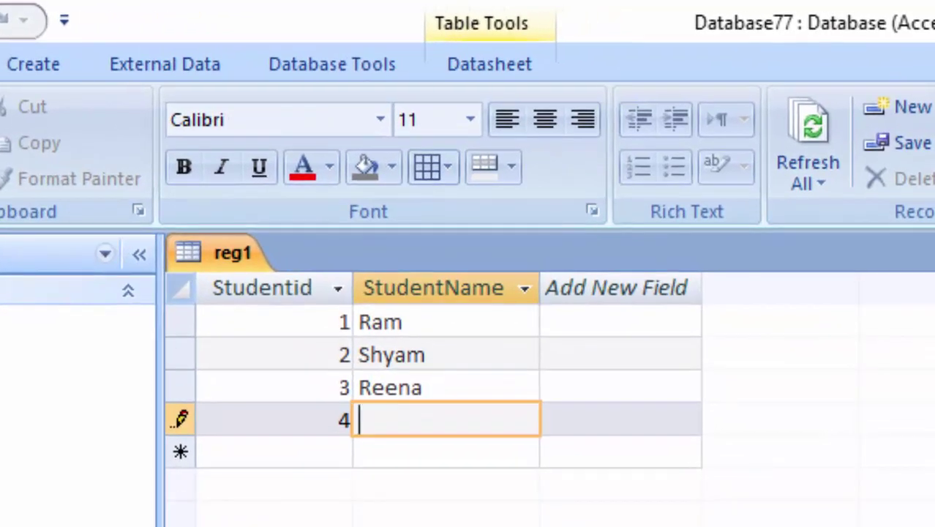
pyautogui.write('Reh')
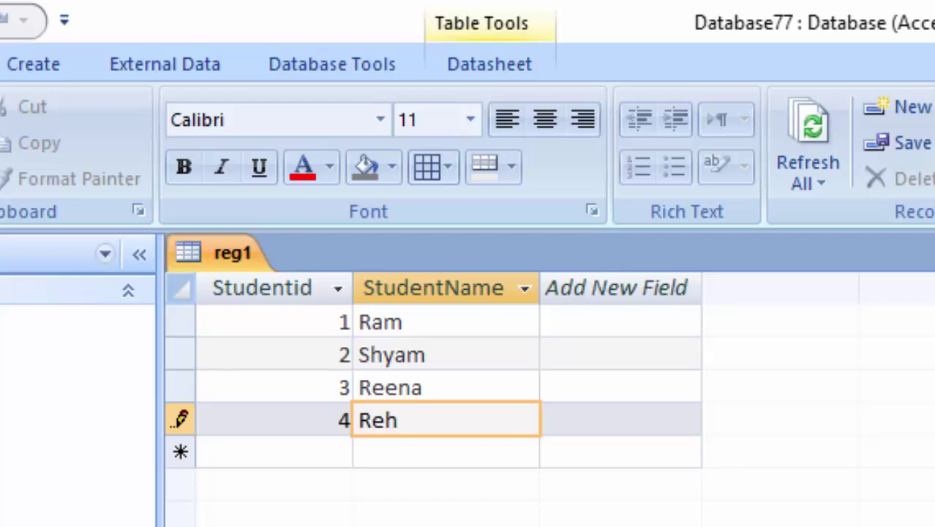
pyautogui.write('an')
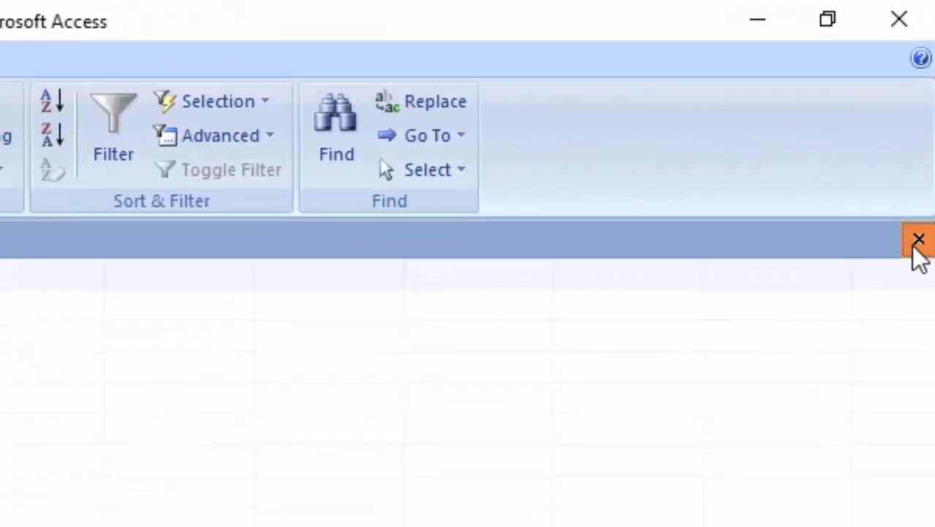
# - Close reg1 without saving layout, reopen it to review the four records, then close it
pyautogui.click(928, 105)
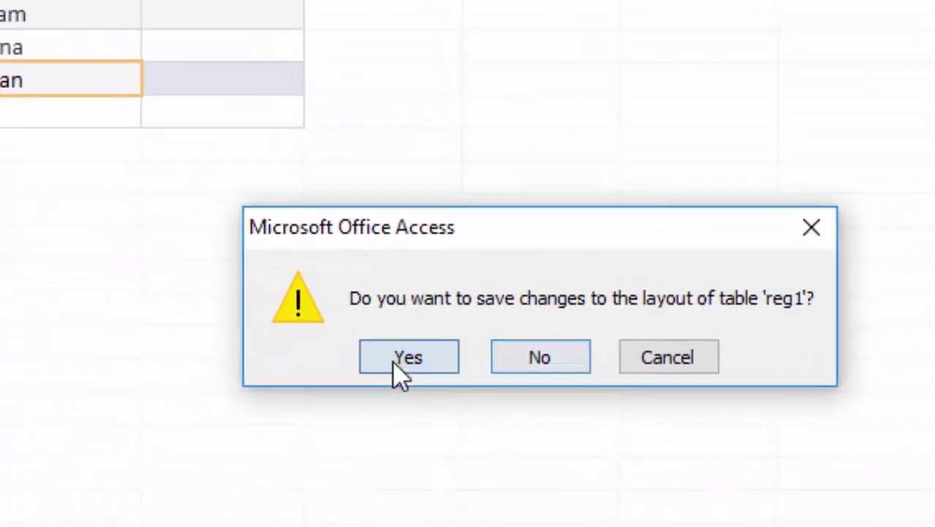
pyautogui.click(322, 338)
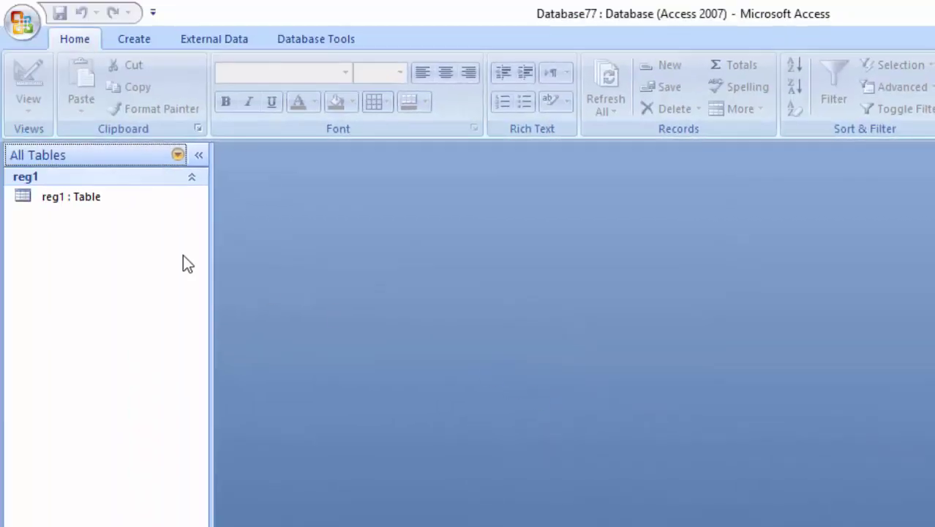
pyautogui.click(69, 199)
pyautogui.doubleClick(68, 199)
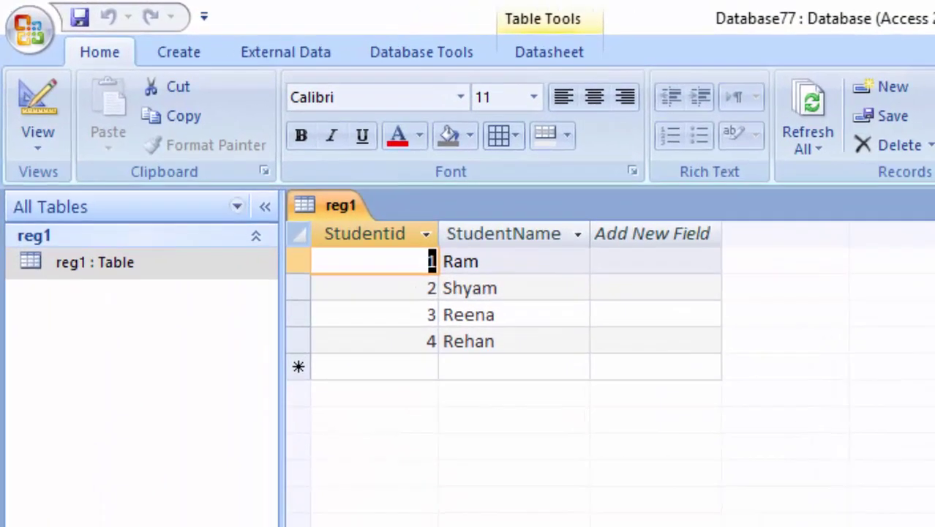
pyautogui.hotkey('ctrl', 'w')
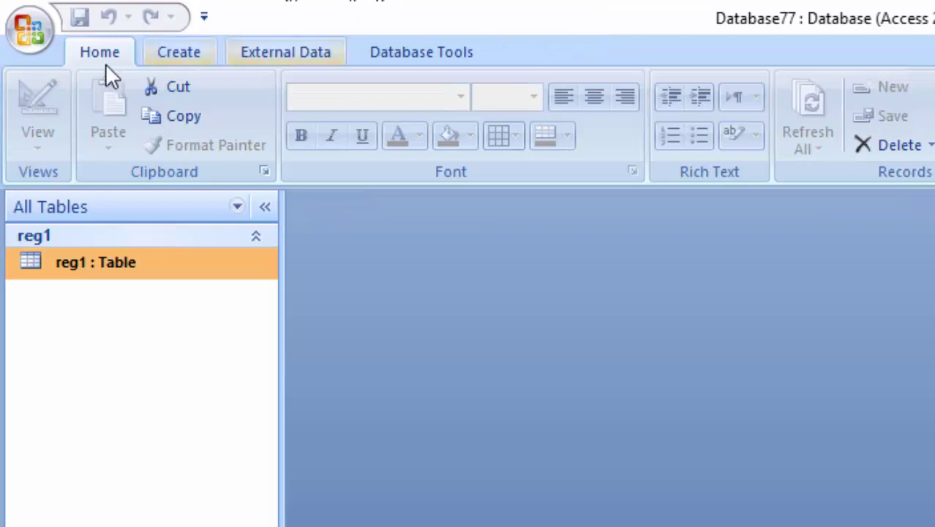
# - Create a new table and save it as reg2 in Design View
pyautogui.click(176, 52)
pyautogui.click(36, 112)
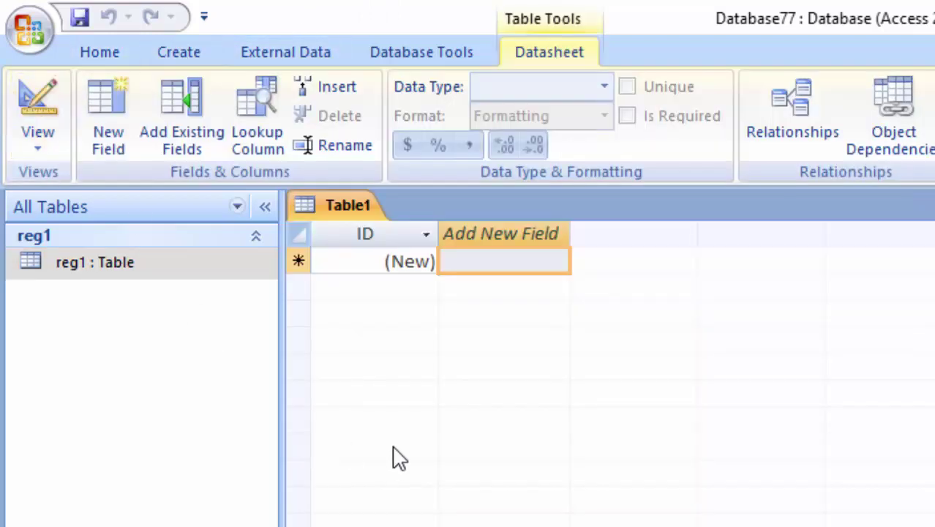
pyautogui.click(42, 148)
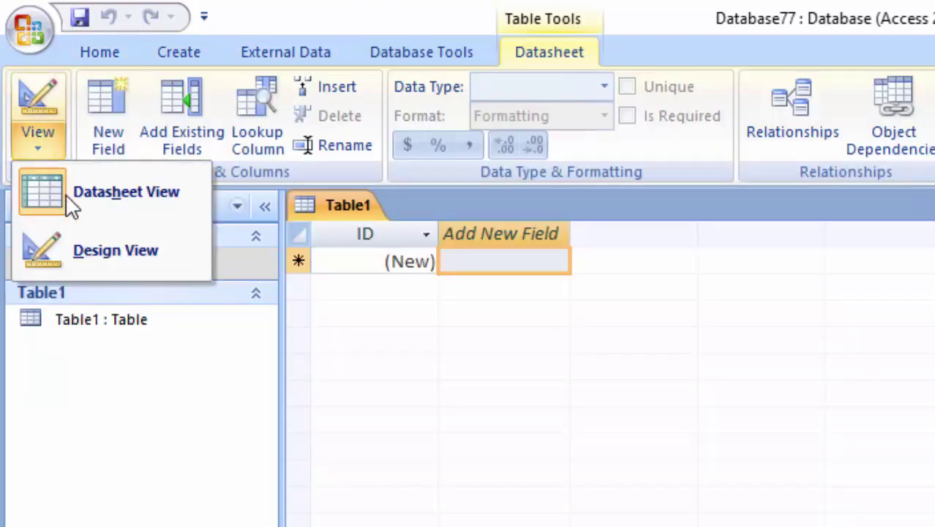
pyautogui.click(110, 257)
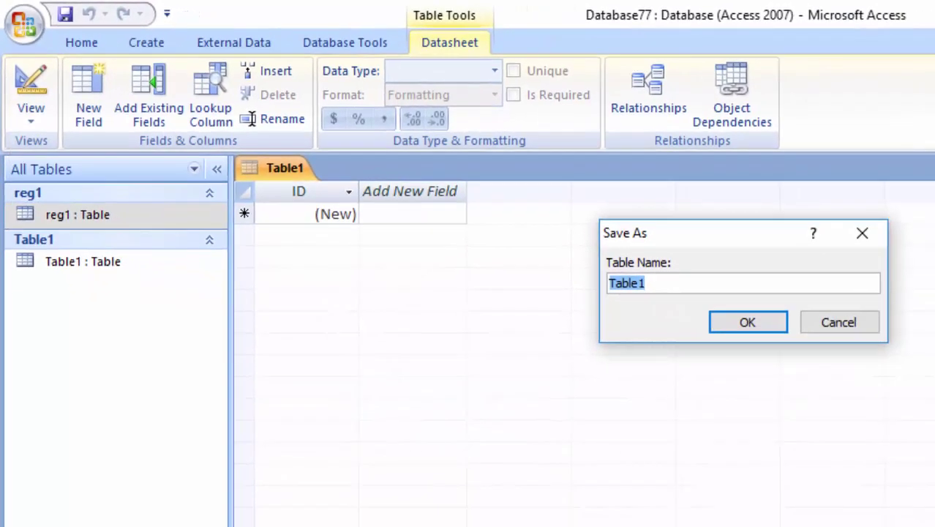
pyautogui.press('BackSpace')
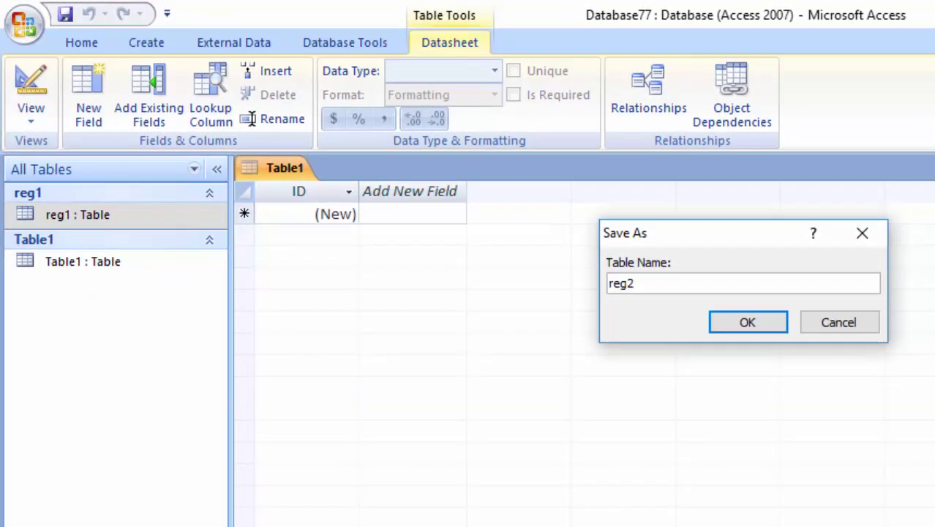
pyautogui.press('Return')
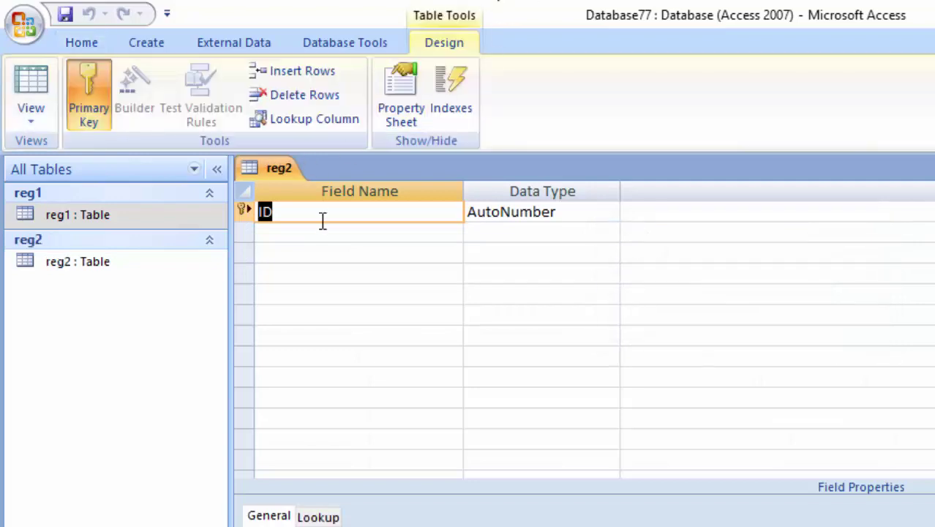
# - Rename the key field to Regid with Text data type, save reg2, and return to Design view
pyautogui.click(325, 214)
pyautogui.write('Regid')
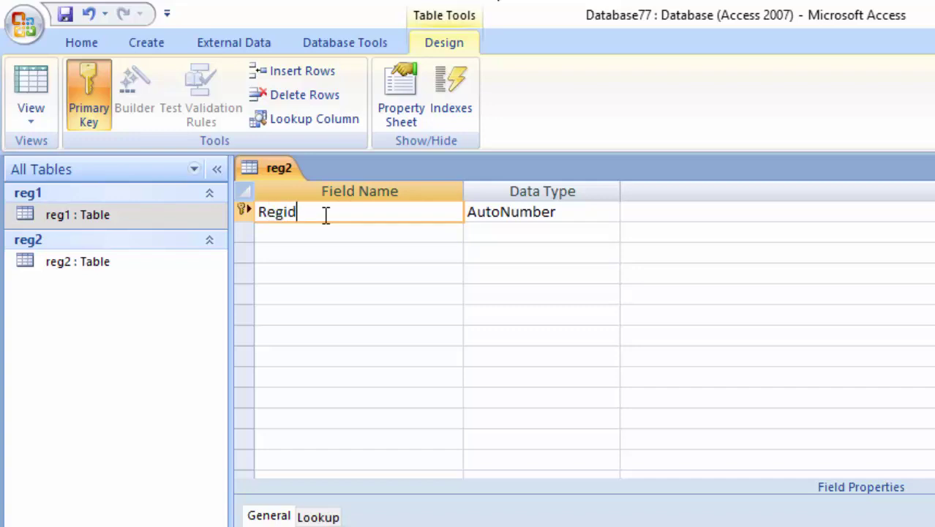
pyautogui.click(607, 218)
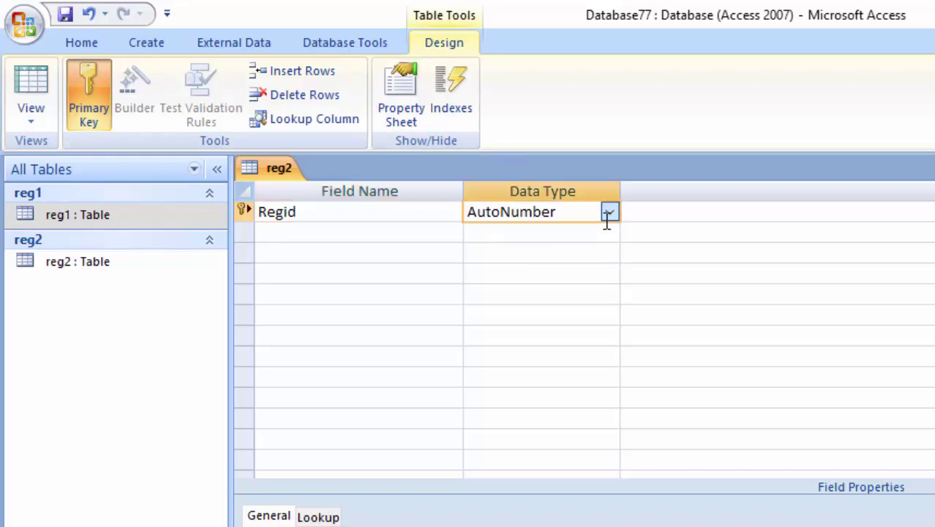
pyautogui.click(609, 219)
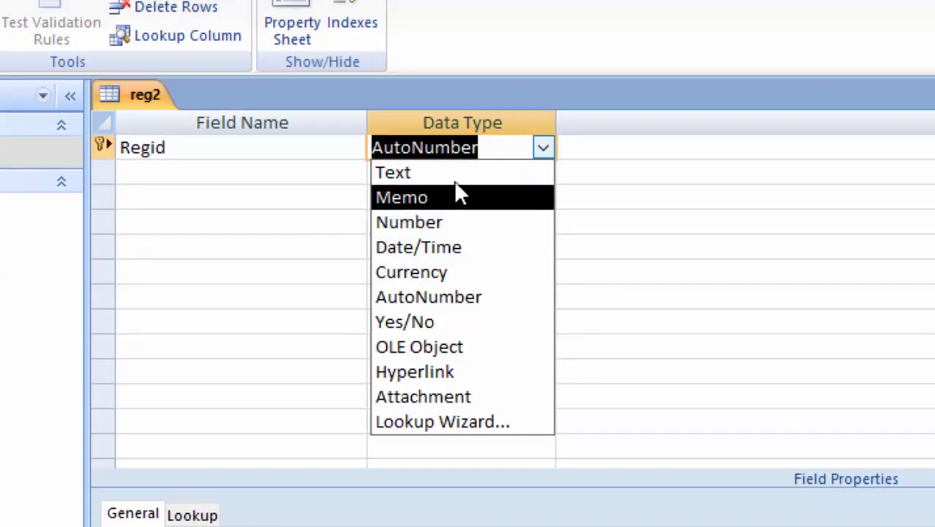
pyautogui.click(470, 183)
pyautogui.click(140, 173)
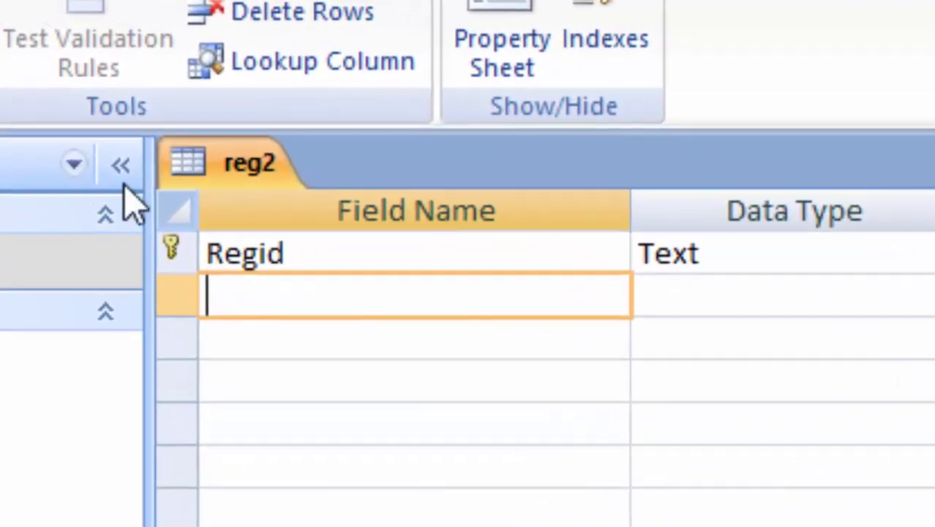
pyautogui.doubleClick(73, 261)
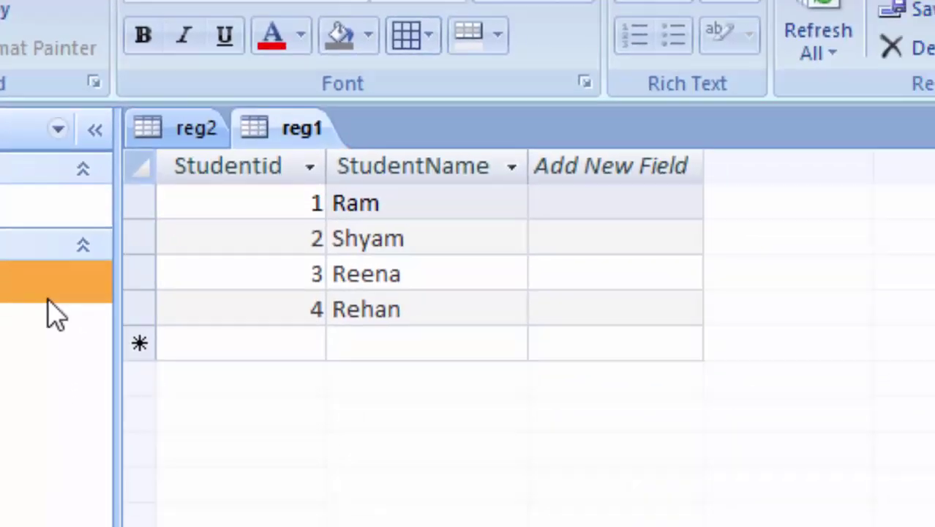
pyautogui.click(38, 216)
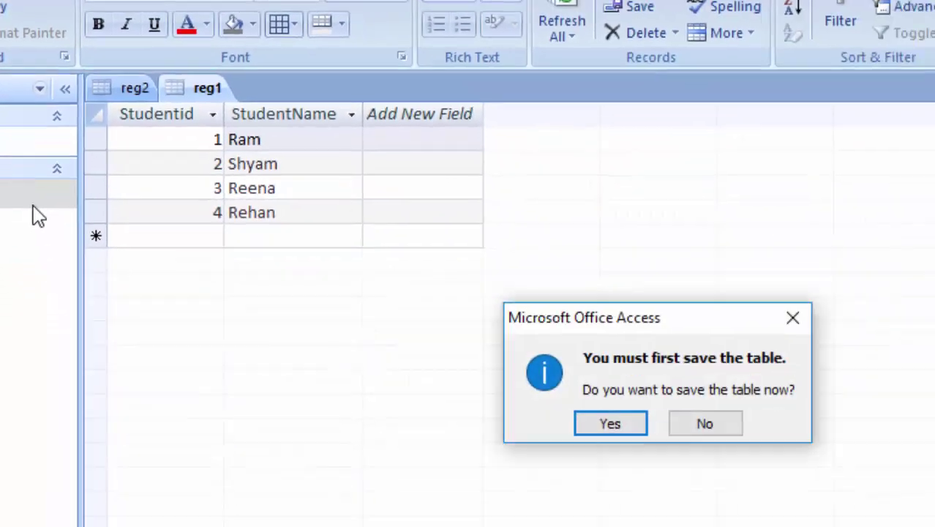
pyautogui.click(594, 426)
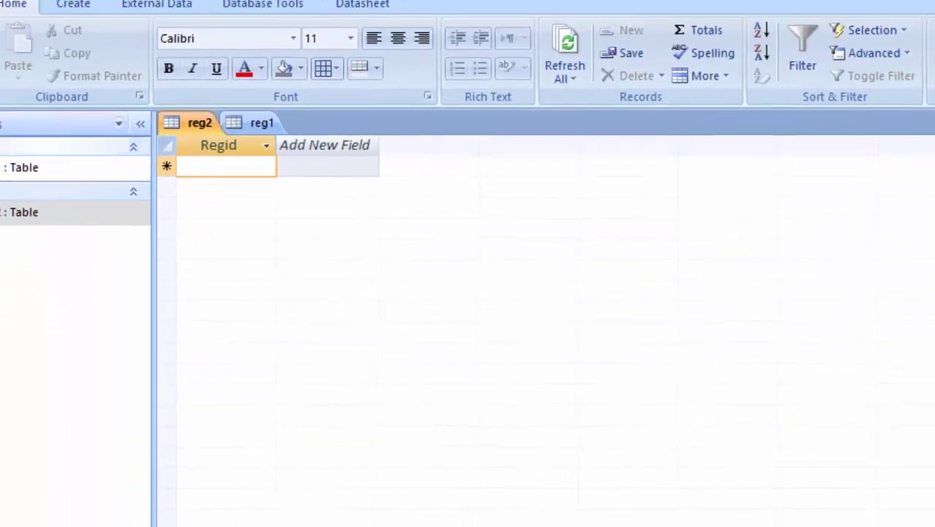
pyautogui.click(35, 109)
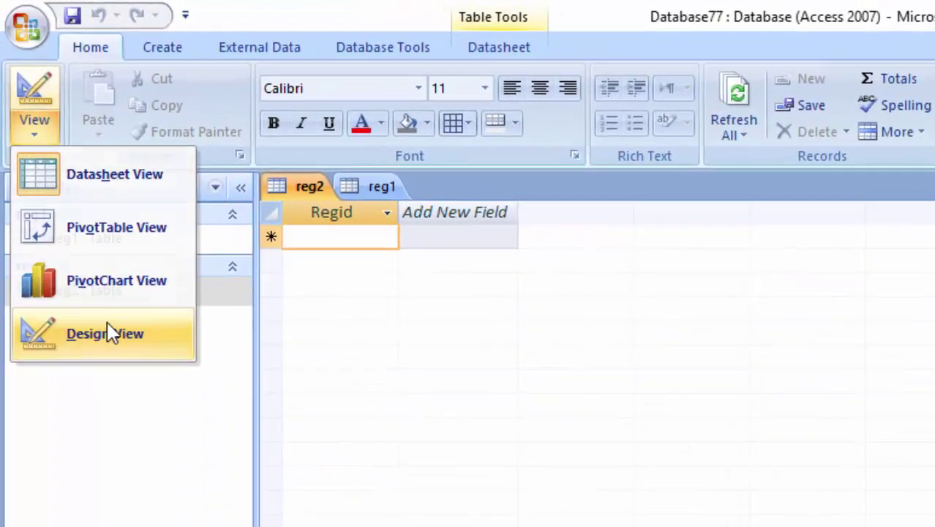
pyautogui.click(85, 264)
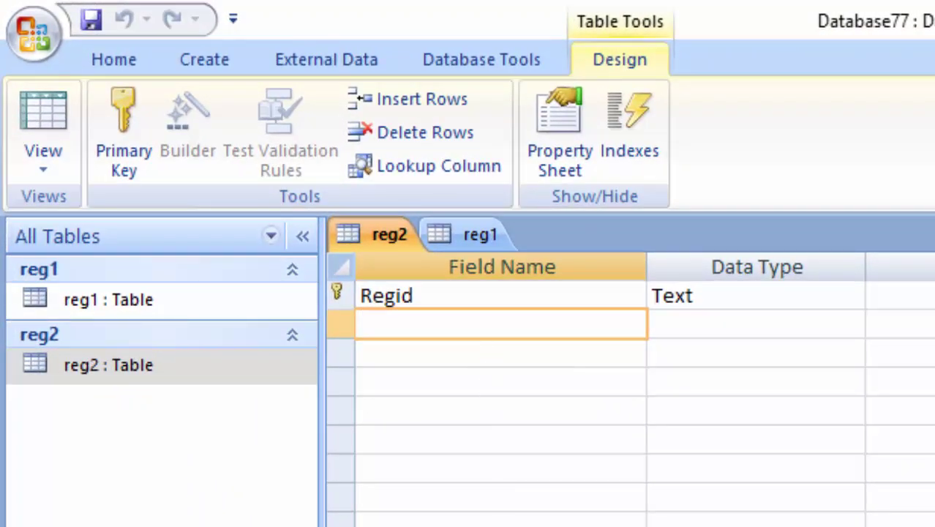
# - Add a Studentid field of type Number to reg2 and save the table
pyautogui.write('Stude')
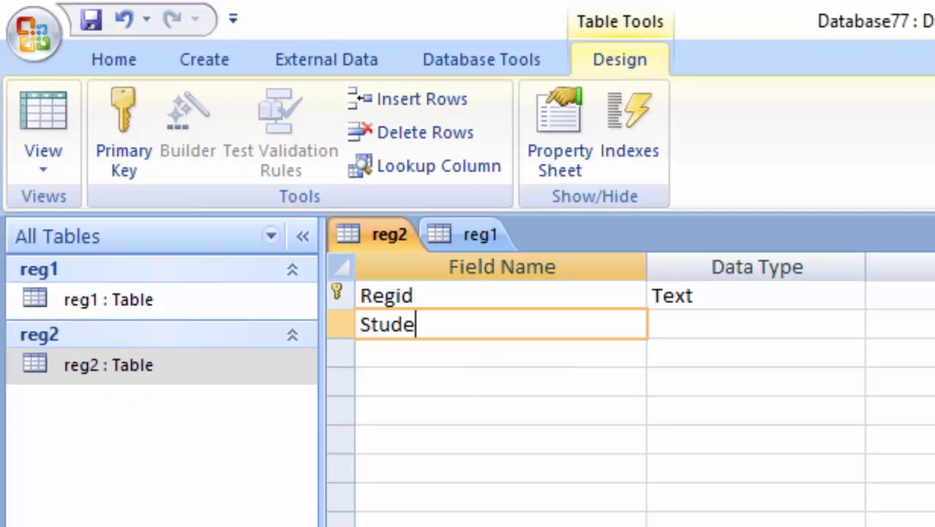
pyautogui.write('nti')
pyautogui.write('d')
pyautogui.press('Tab')
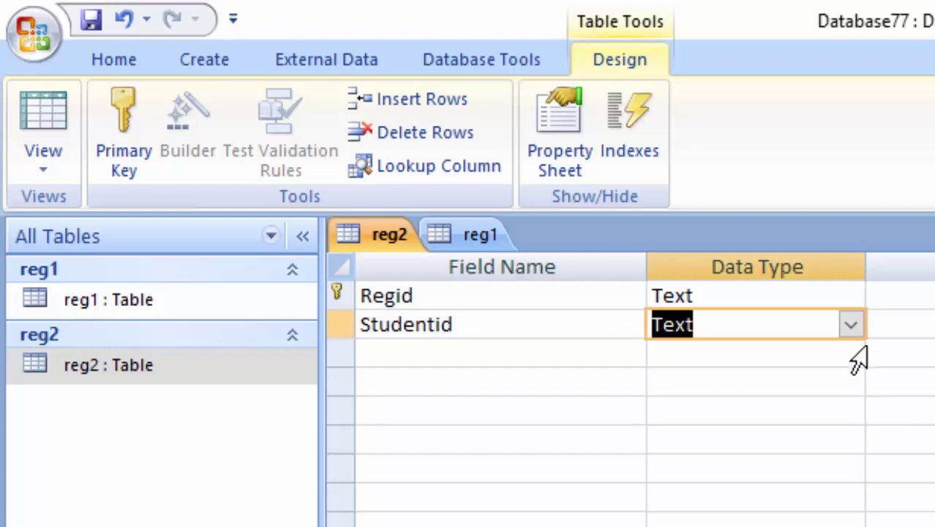
pyautogui.click(848, 322)
pyautogui.click(811, 409)
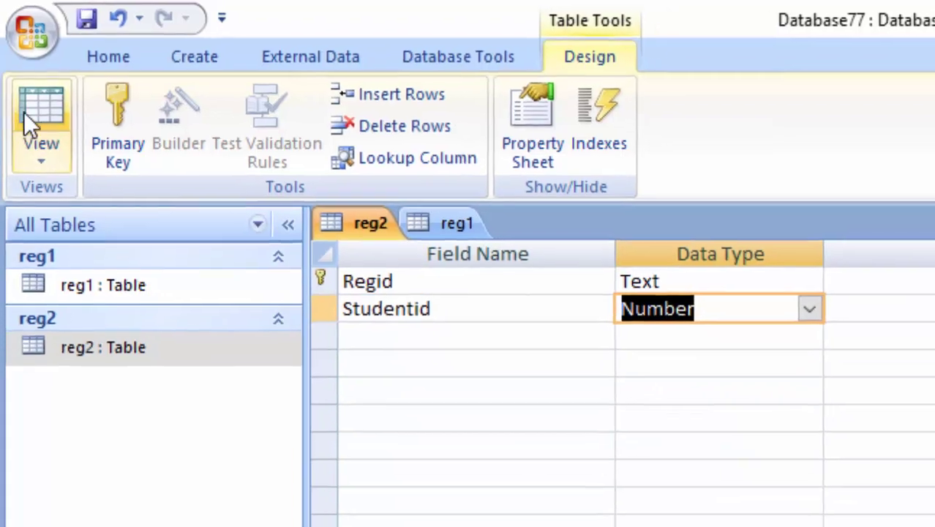
pyautogui.click(25, 113)
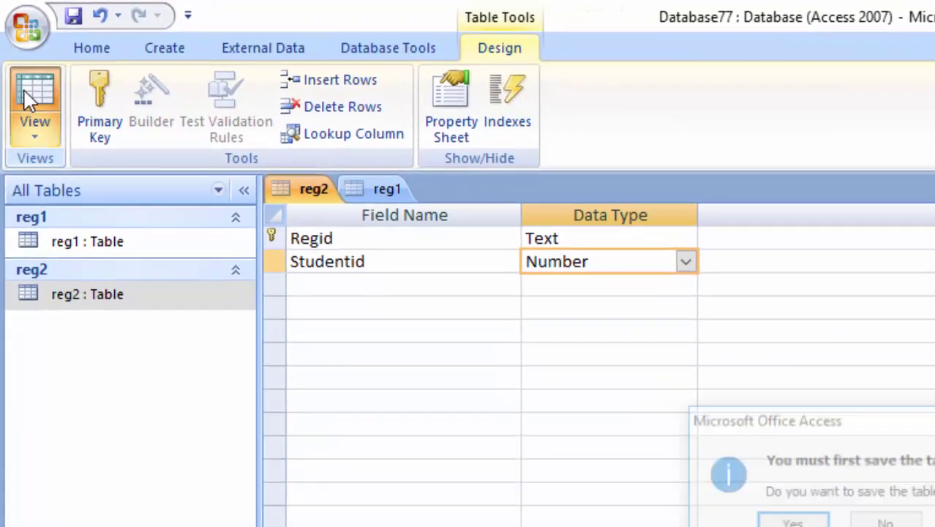
pyautogui.click(696, 463)
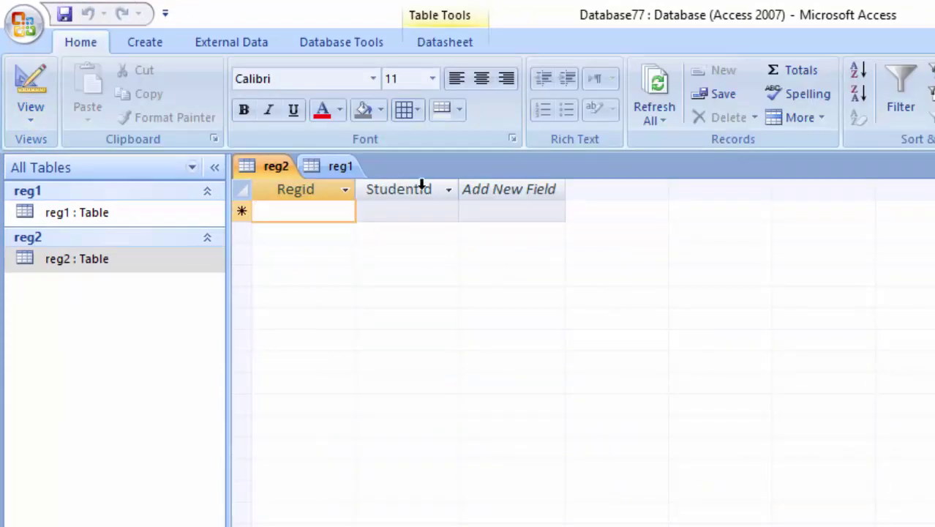
# - Open reg1 for reference, then bring reg2 back into Design view
pyautogui.doubleClick(108, 219)
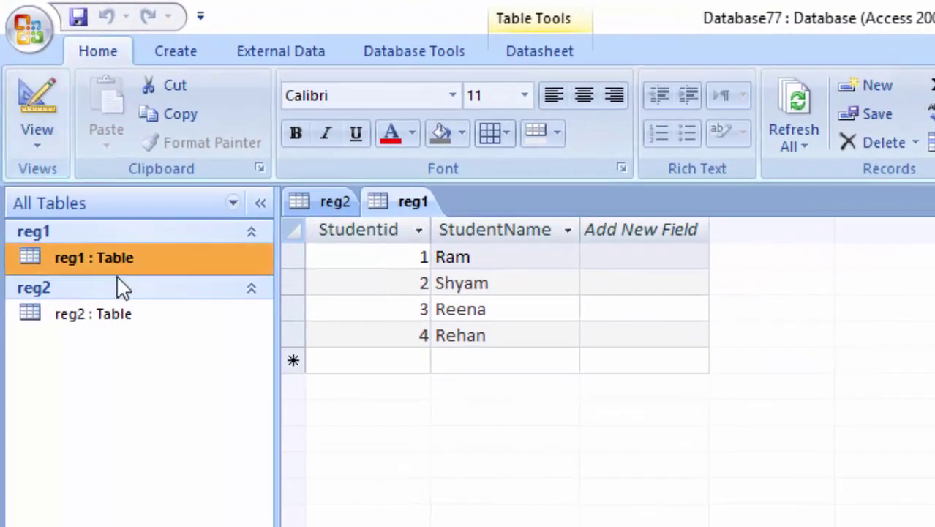
pyautogui.click(62, 130)
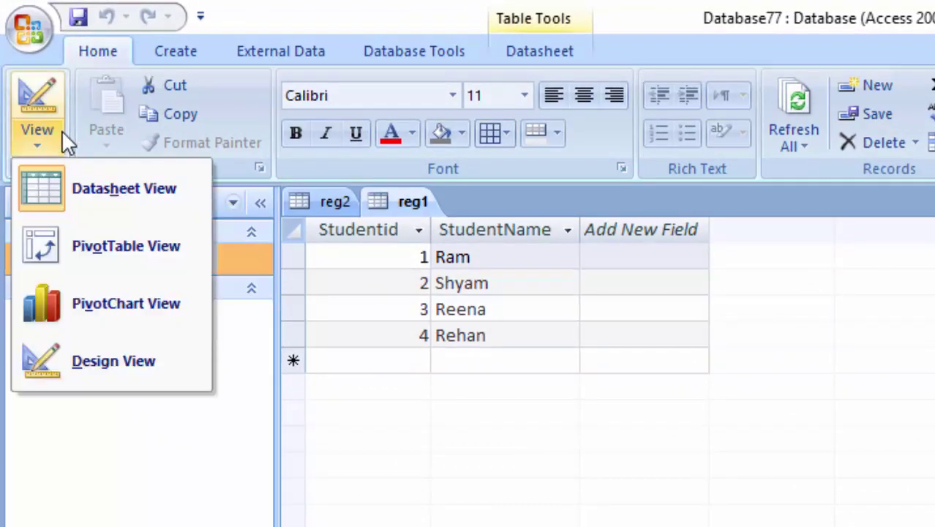
pyautogui.click(33, 185)
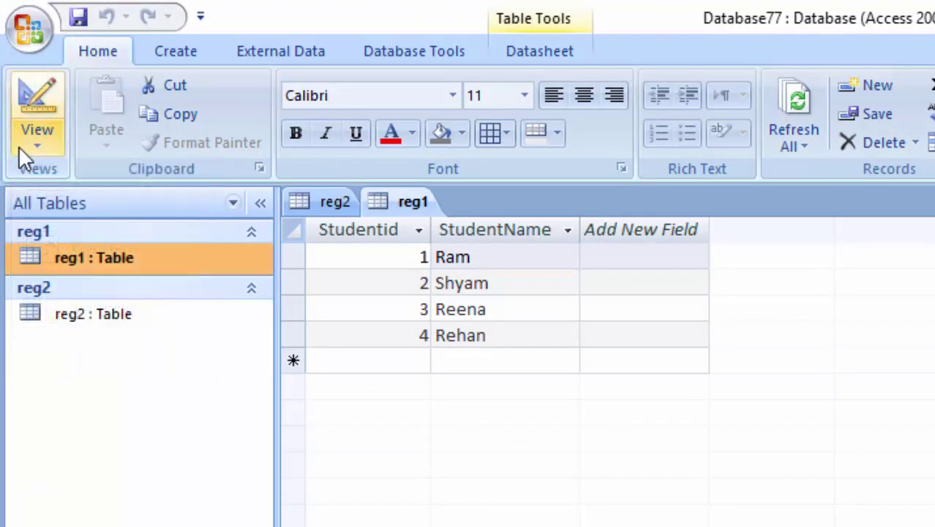
pyautogui.click(80, 330)
pyautogui.doubleClick(81, 331)
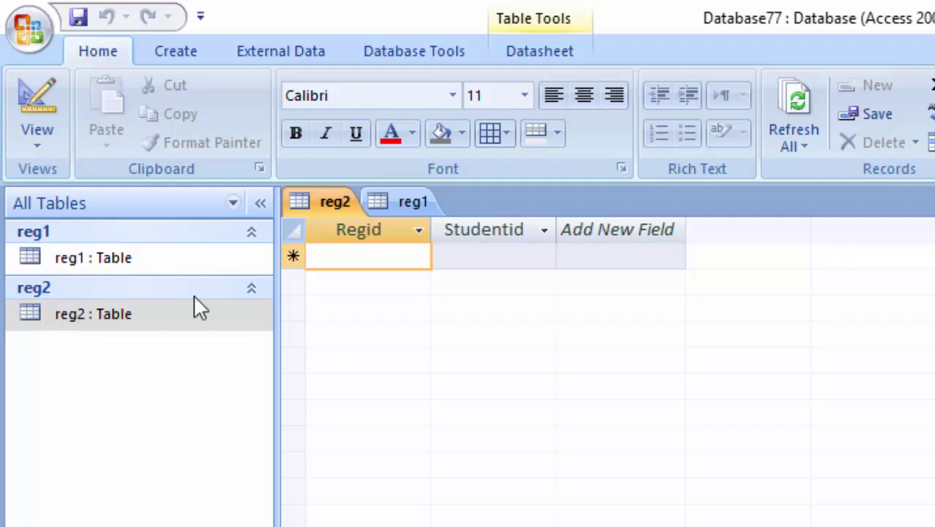
pyautogui.click(48, 142)
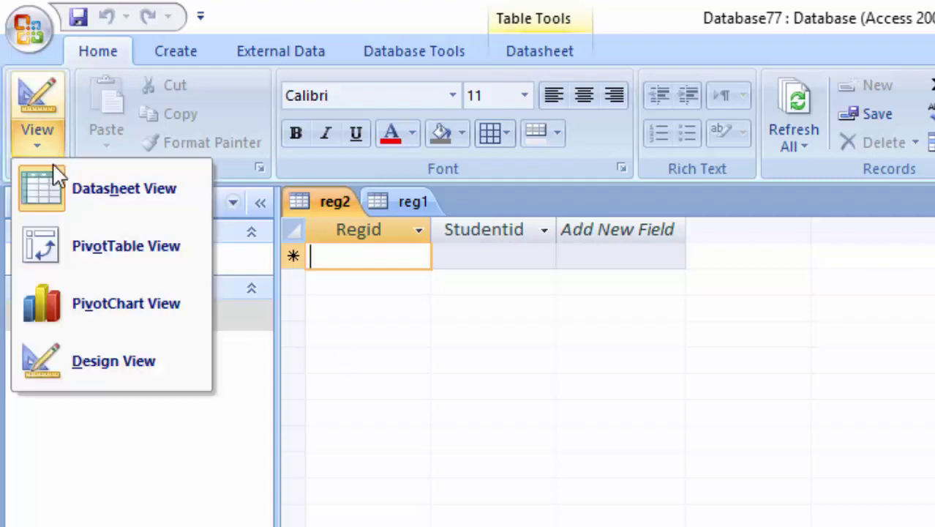
pyautogui.click(92, 361)
# - Add an Admissionid Text field, save reg2, and widen the Admissionid column
pyautogui.click(368, 302)
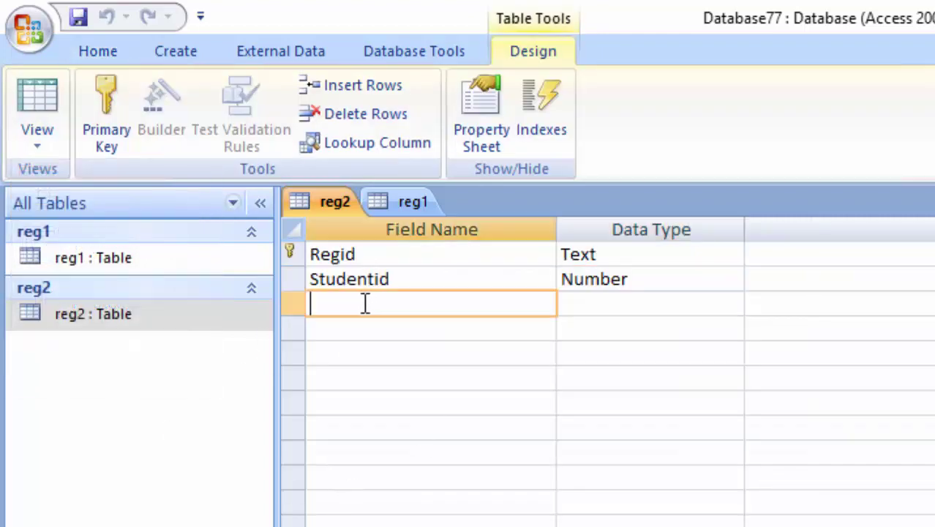
pyautogui.write('Ad')
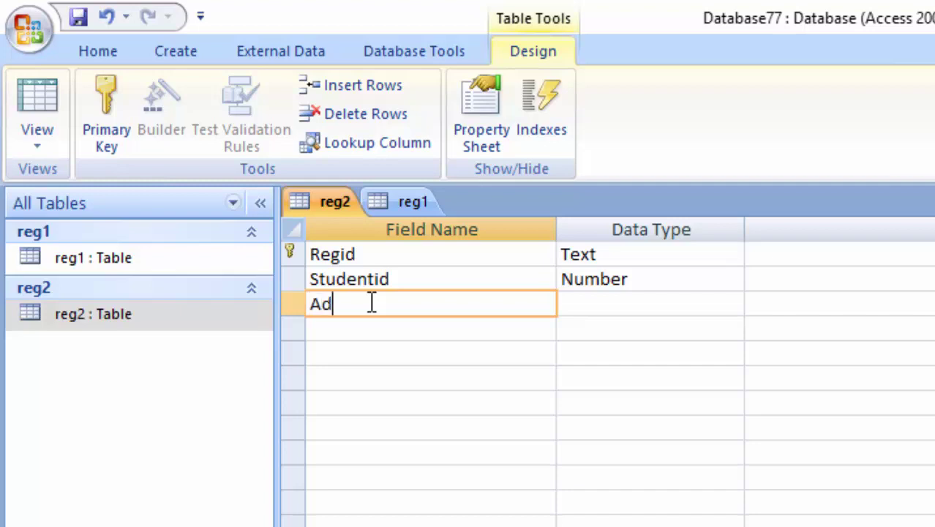
pyautogui.write('missionid')
pyautogui.click(611, 311)
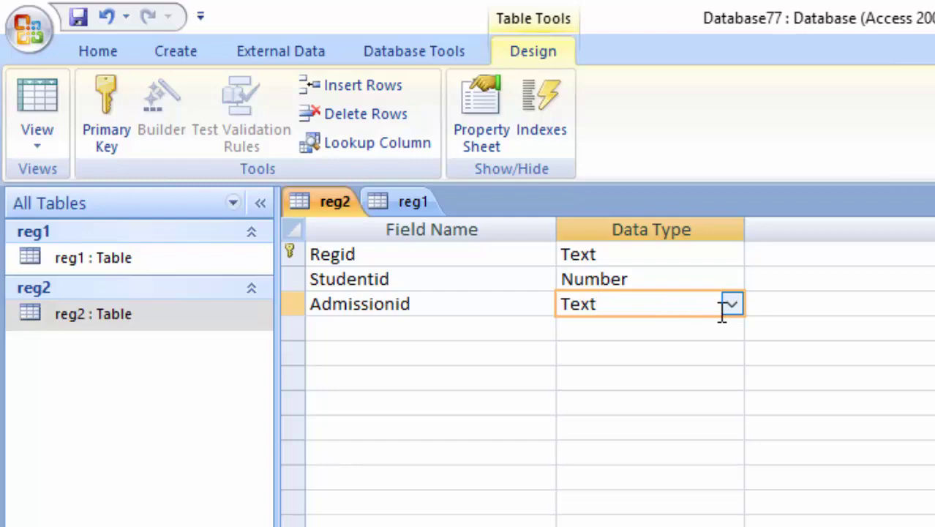
pyautogui.click(40, 97)
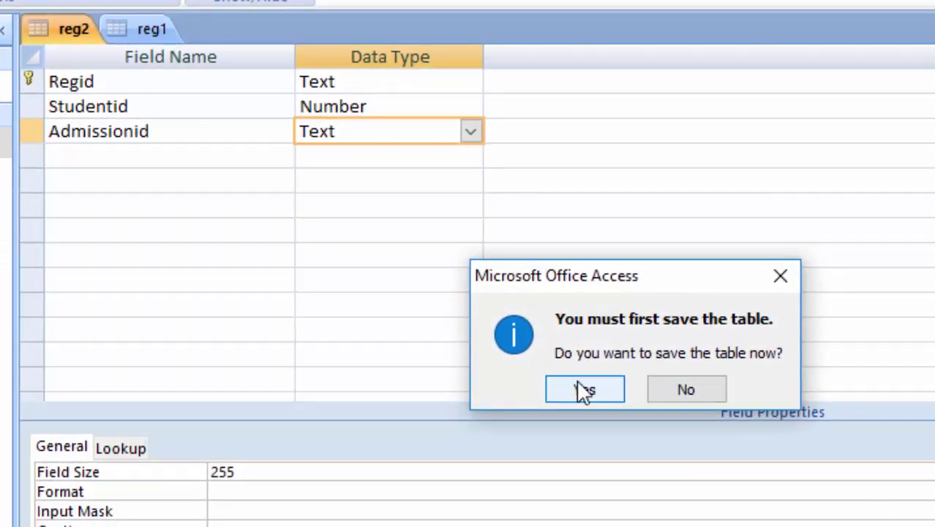
pyautogui.click(671, 446)
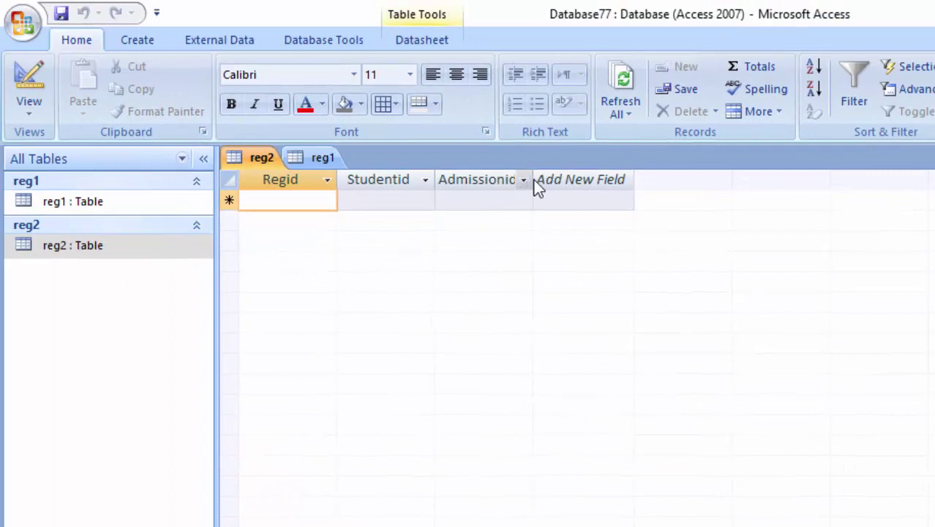
pyautogui.moveTo(534, 180); pyautogui.dragTo(543, 181)
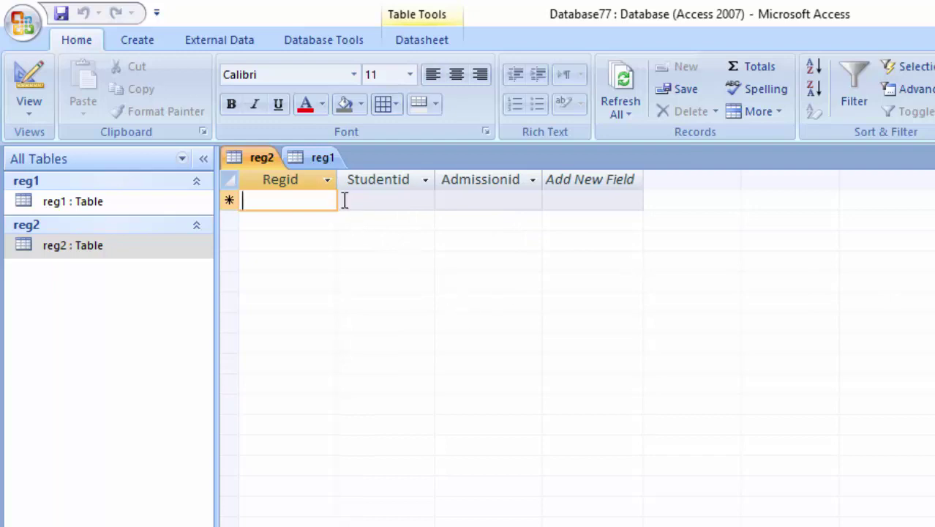
# - Reopen reg1 and reg2, check reg2's field types in Design view, then return to Datasheet view
pyautogui.click(99, 205)
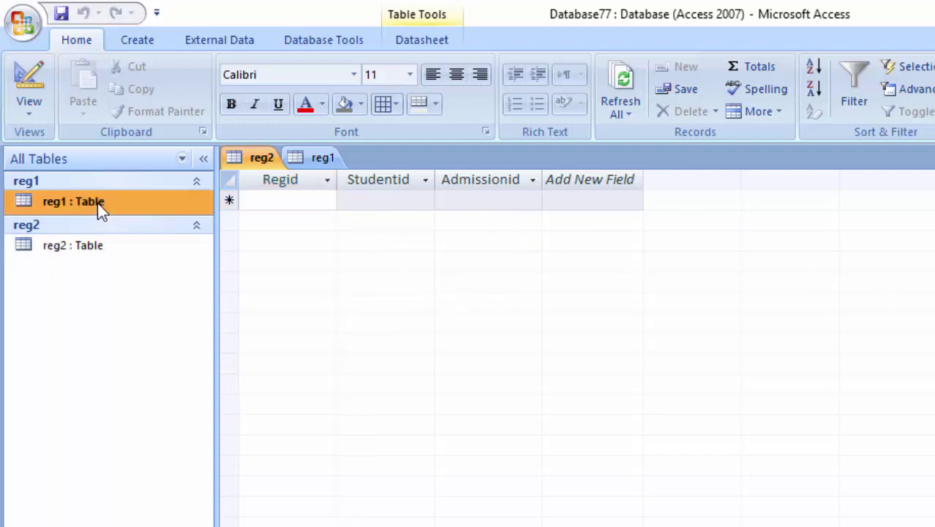
pyautogui.doubleClick(98, 203)
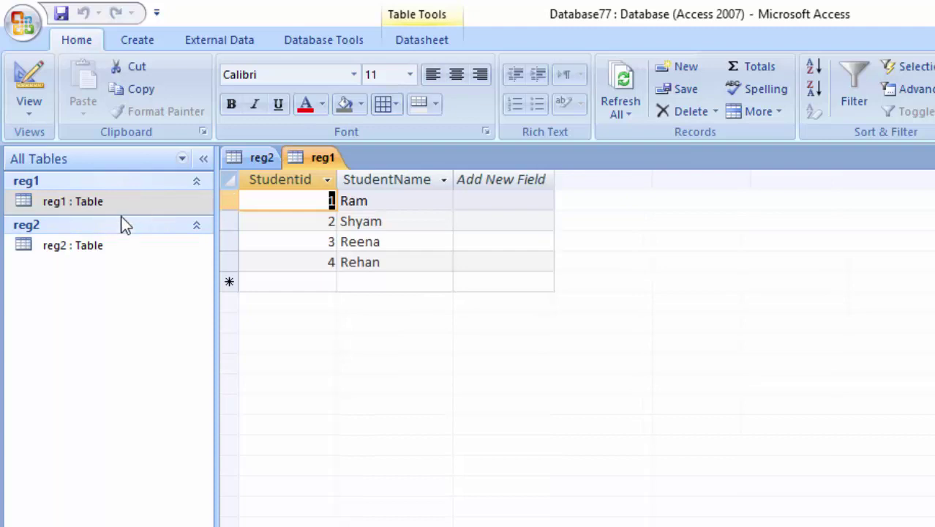
pyautogui.doubleClick(115, 252)
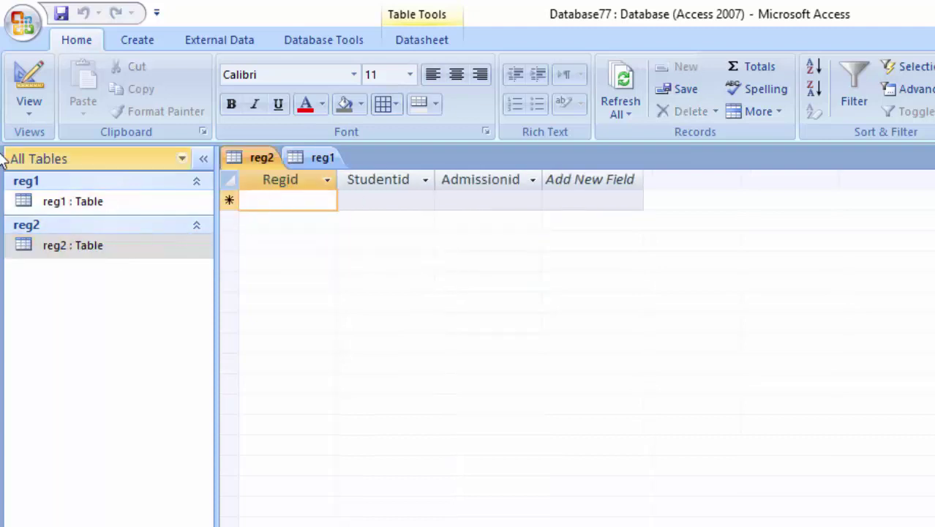
pyautogui.click(30, 110)
pyautogui.click(68, 280)
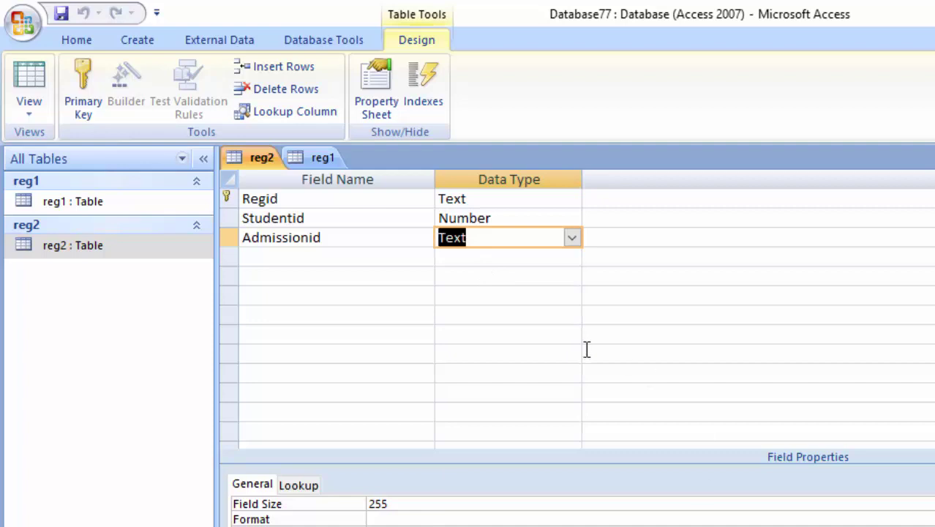
pyautogui.click(31, 79)
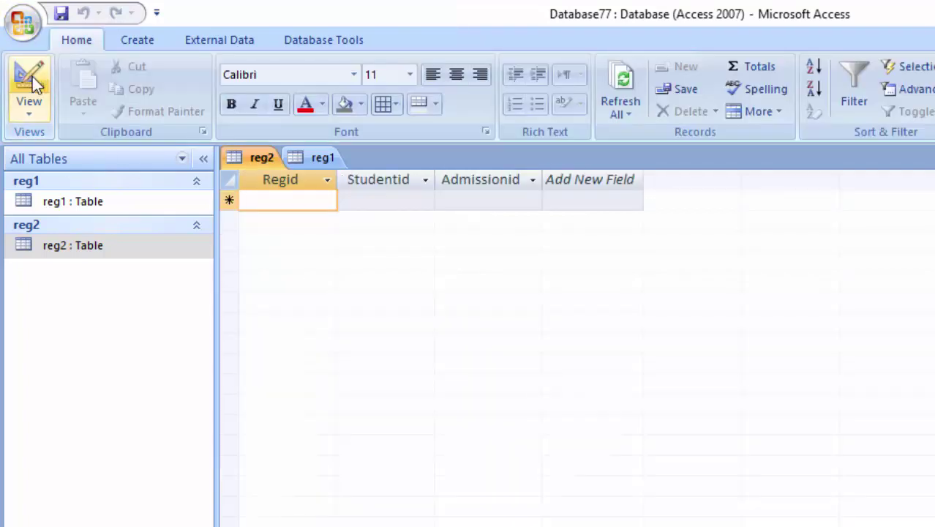
# - Enter records 101/1/A01 and 102/2/A02 into reg2
pyautogui.write('1')
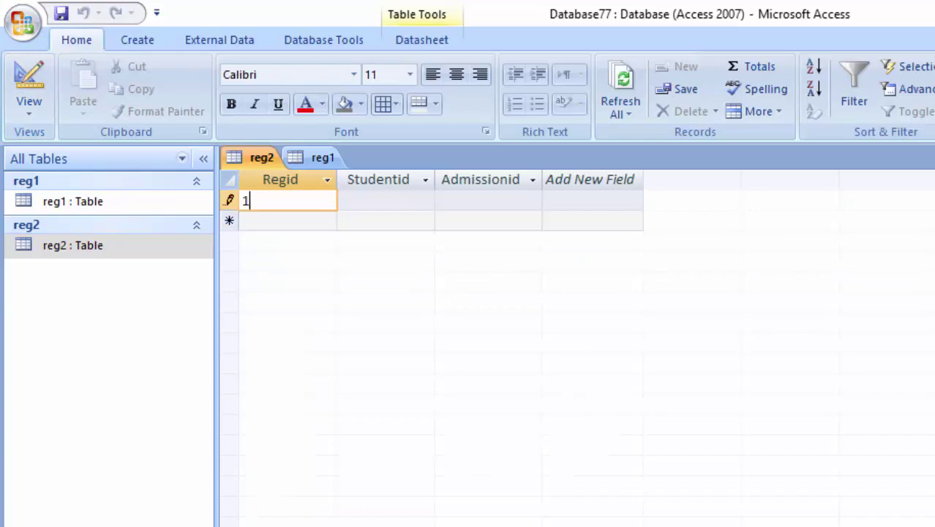
pyautogui.write('01')
pyautogui.press('Tab')
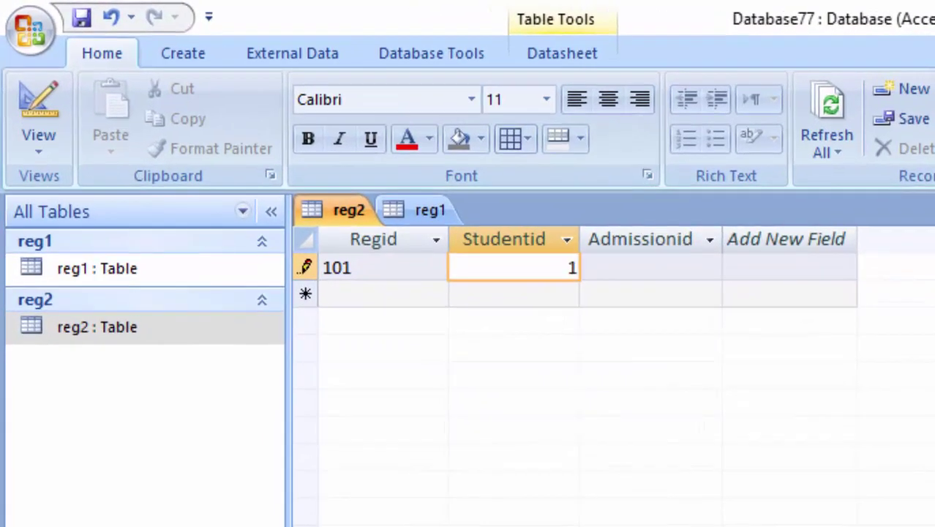
pyautogui.press('Tab')
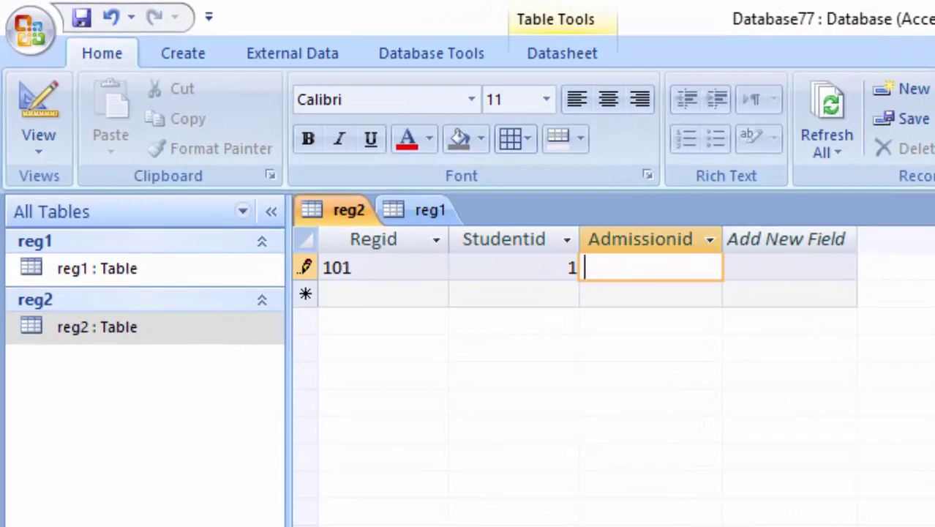
pyautogui.write('A')
pyautogui.write('01')
pyautogui.click(356, 293)
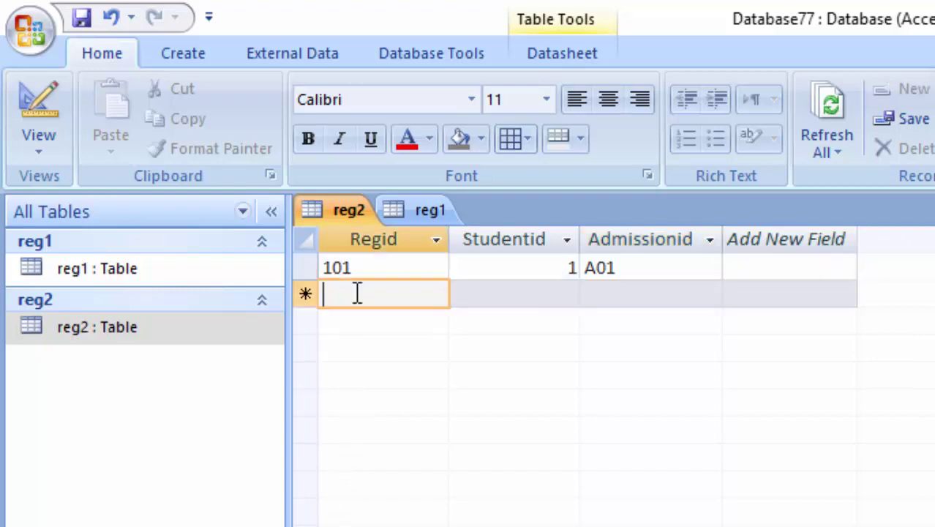
pyautogui.write('102')
pyautogui.press('Tab')
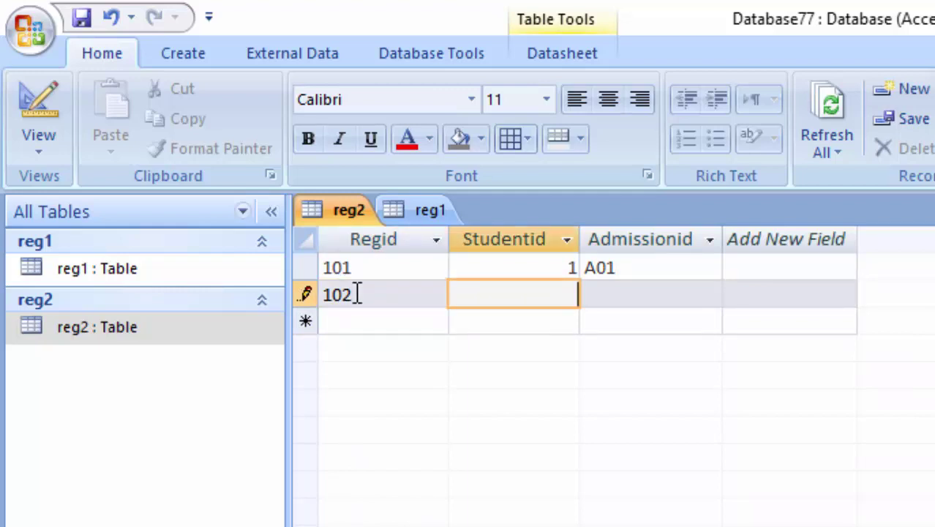
pyautogui.press('Tab')
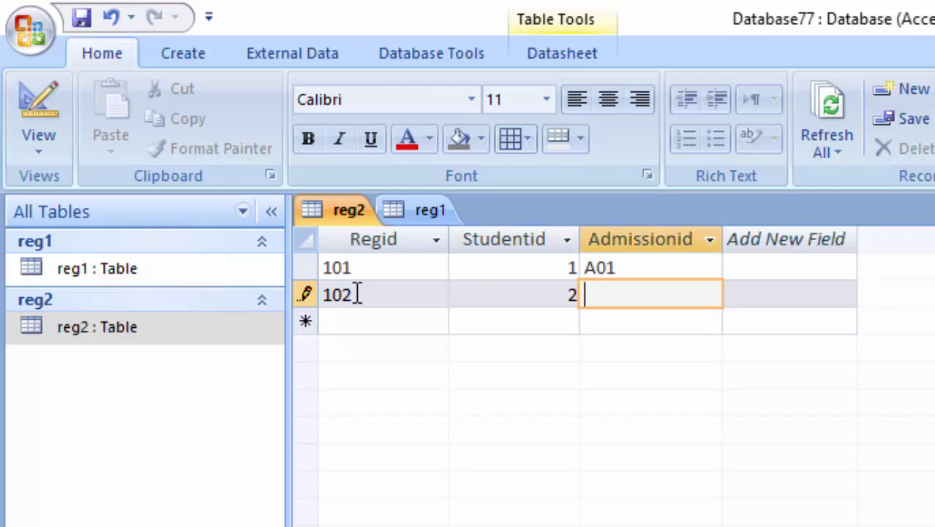
pyautogui.write('A02')
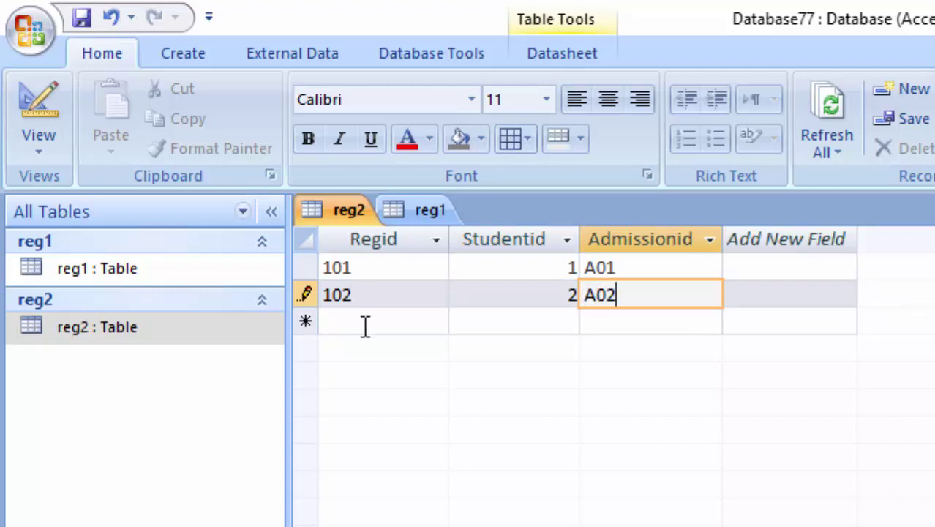
pyautogui.click(366, 321)
# - Enter record 103/3/A03, then close reg2 saving the changes
pyautogui.write('1')
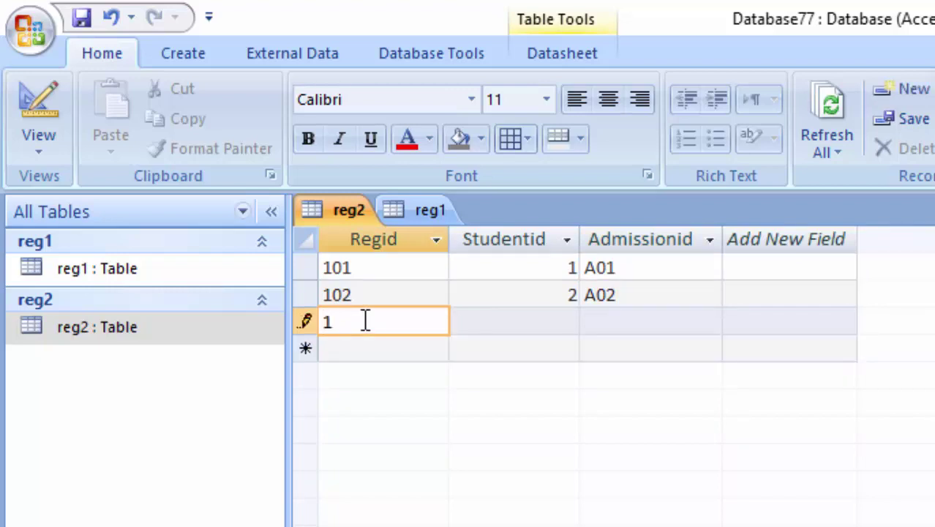
pyautogui.write('03')
pyautogui.press('Tab')
pyautogui.write('3')
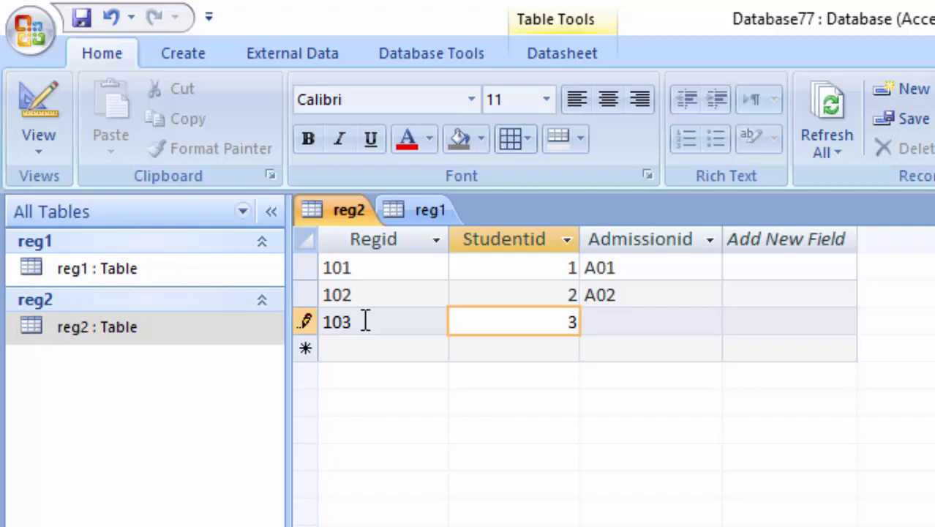
pyautogui.press('Tab')
pyautogui.write('A')
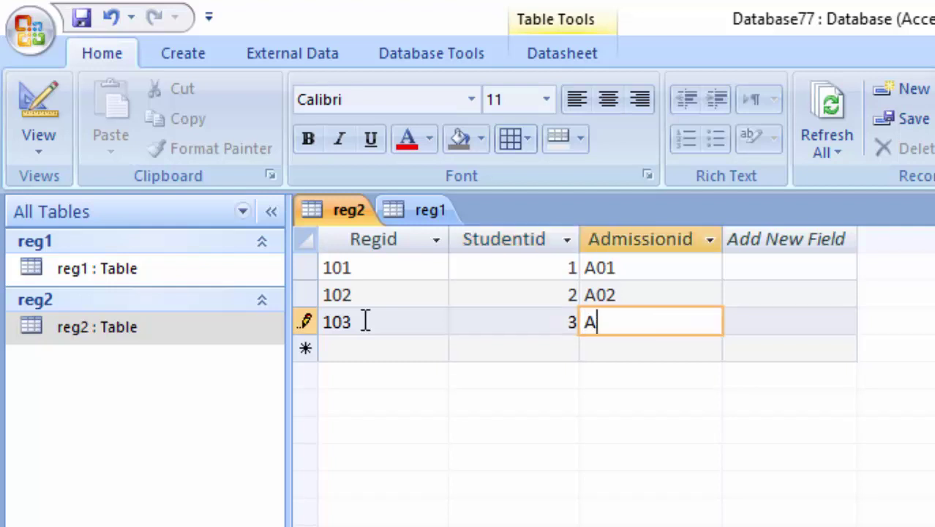
pyautogui.write('0')
pyautogui.write('3')
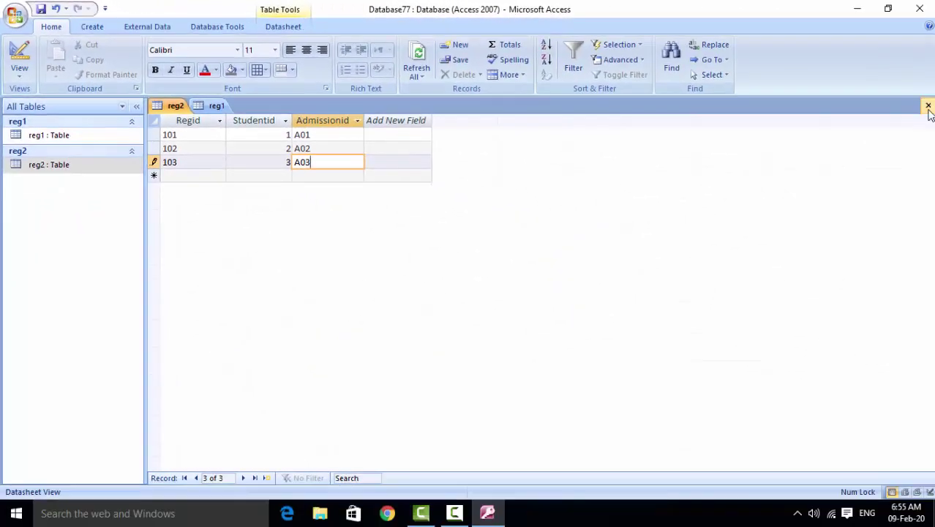
pyautogui.click(927, 103)
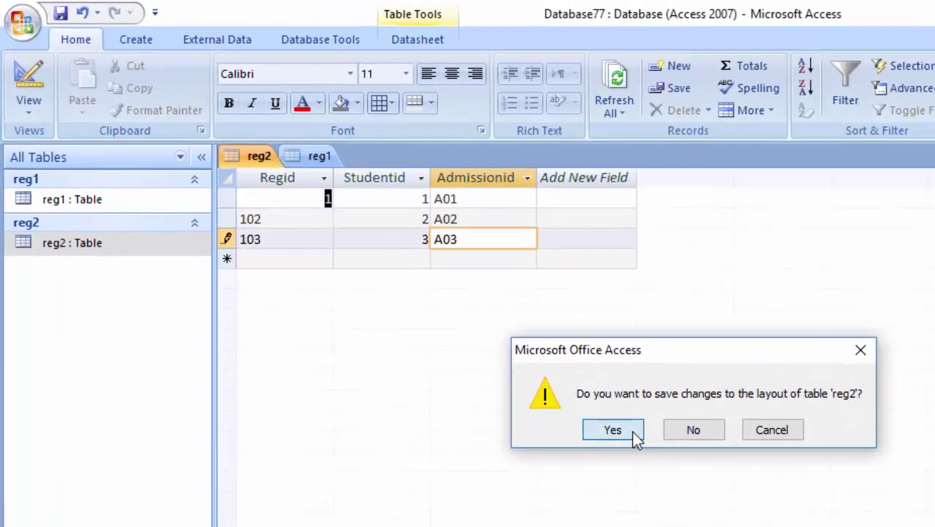
pyautogui.click(613, 430)
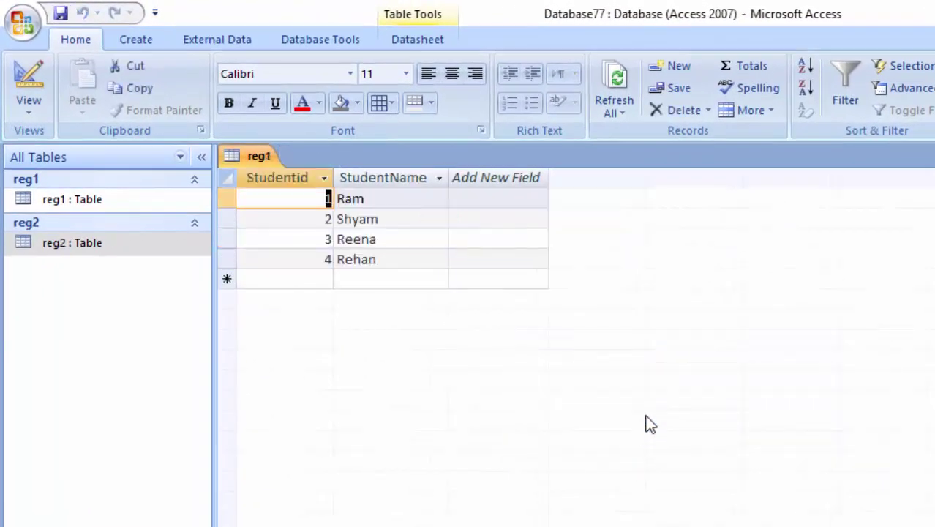
# - Reopen reg2, add record 104/4/A04, and reopen it to confirm all four records
pyautogui.doubleClick(112, 242)
pyautogui.click(284, 259)
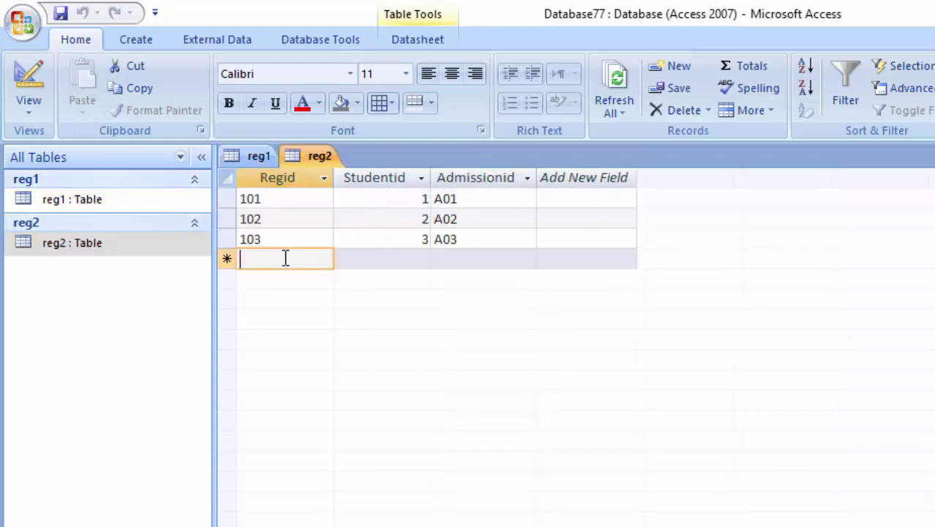
pyautogui.write('10')
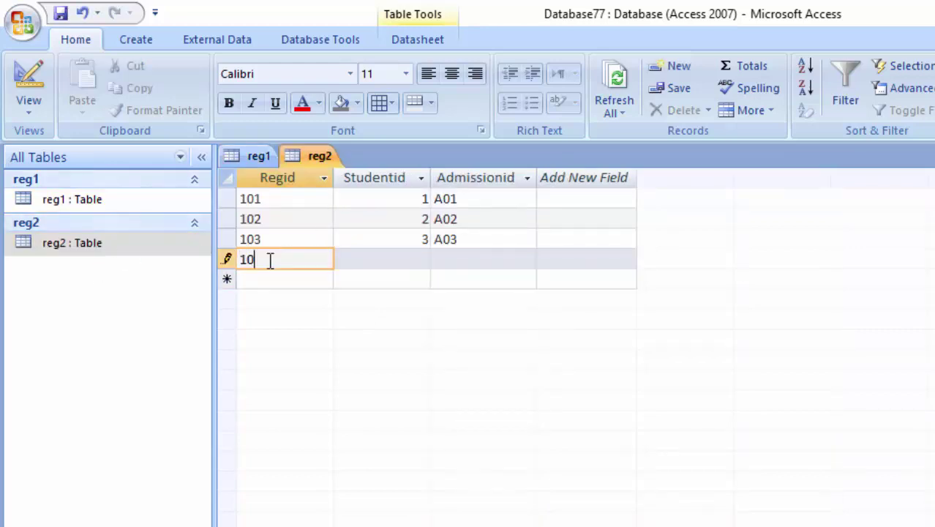
pyautogui.write('4')
pyautogui.press('Tab')
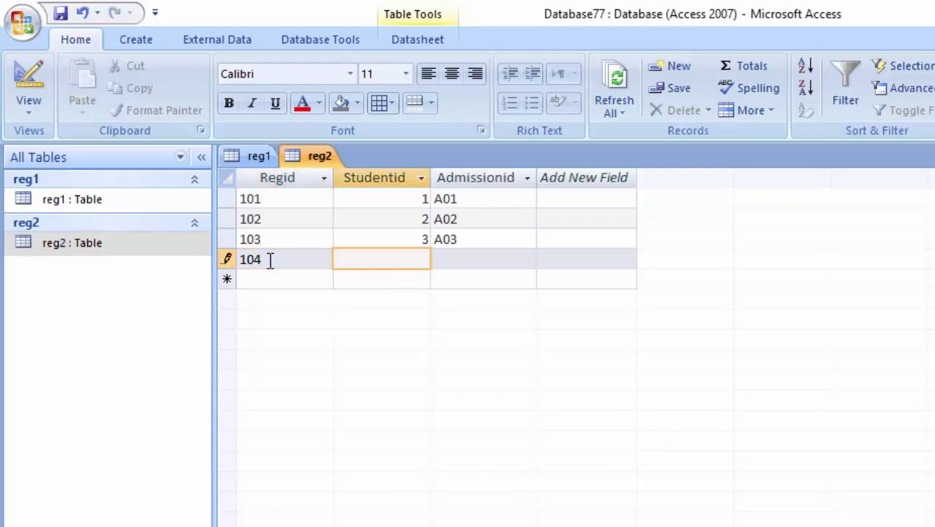
pyautogui.write('4')
pyautogui.press('Tab')
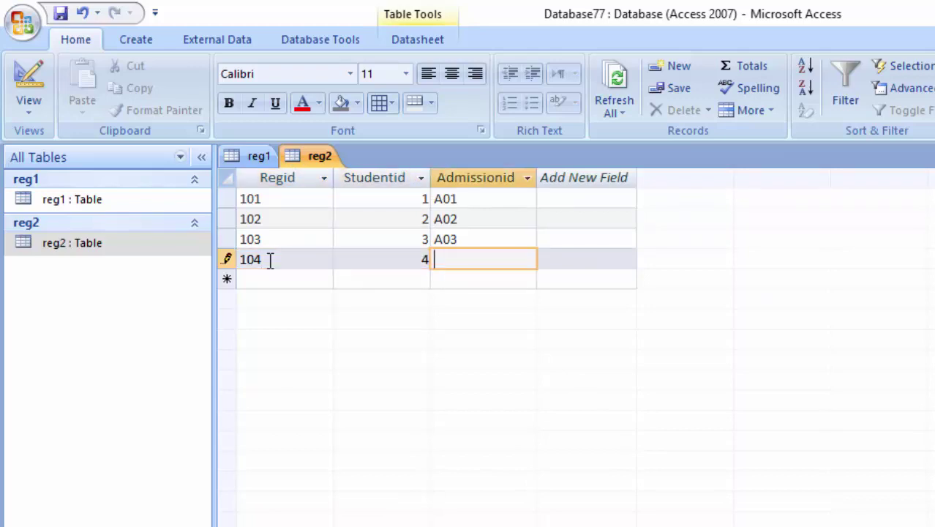
pyautogui.write('A04')
pyautogui.hotkey('ctrl', 'w')
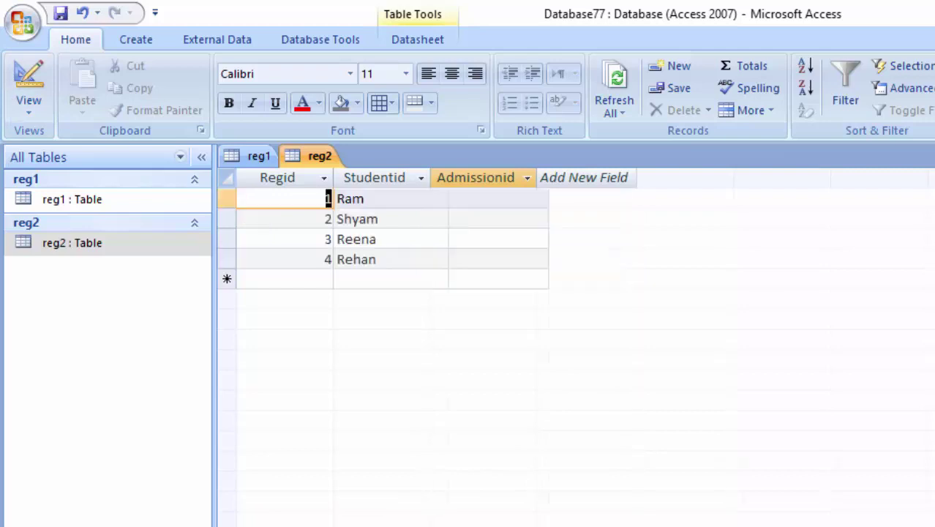
pyautogui.doubleClick(124, 247)
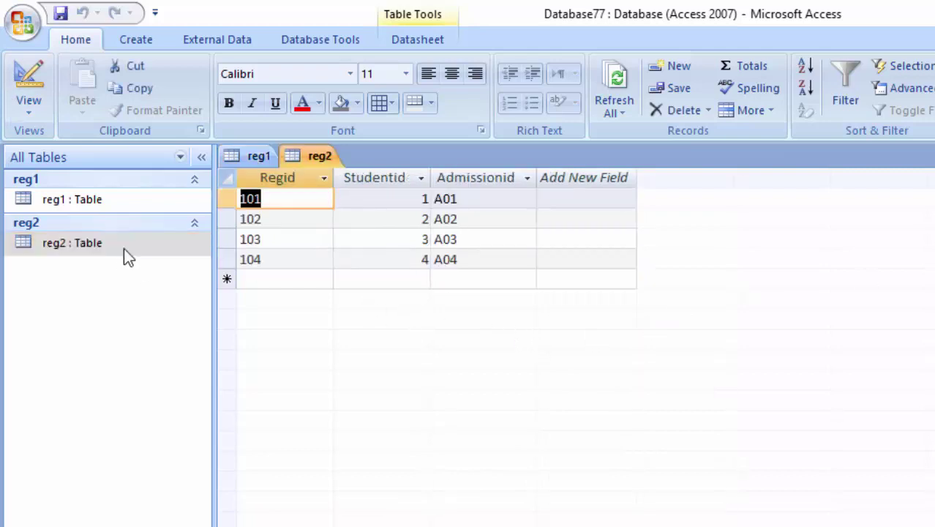
pyautogui.doubleClick(134, 202)
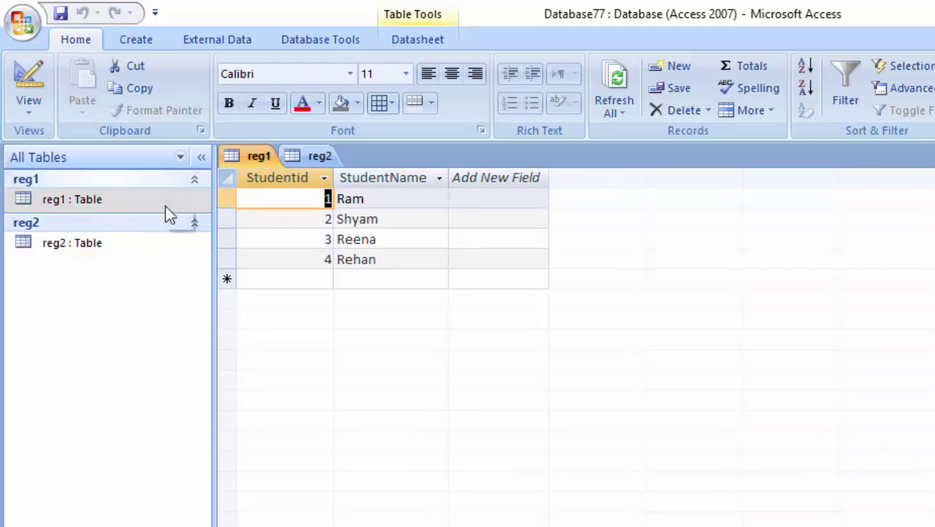
pyautogui.doubleClick(131, 244)
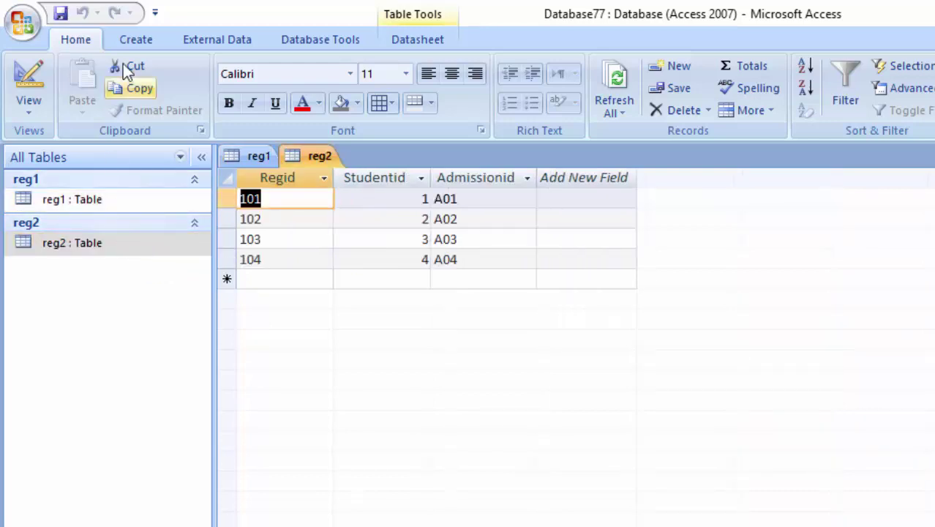
# - Create a new table and save it as reg3 in Design View
pyautogui.click(128, 42)
pyautogui.click(24, 84)
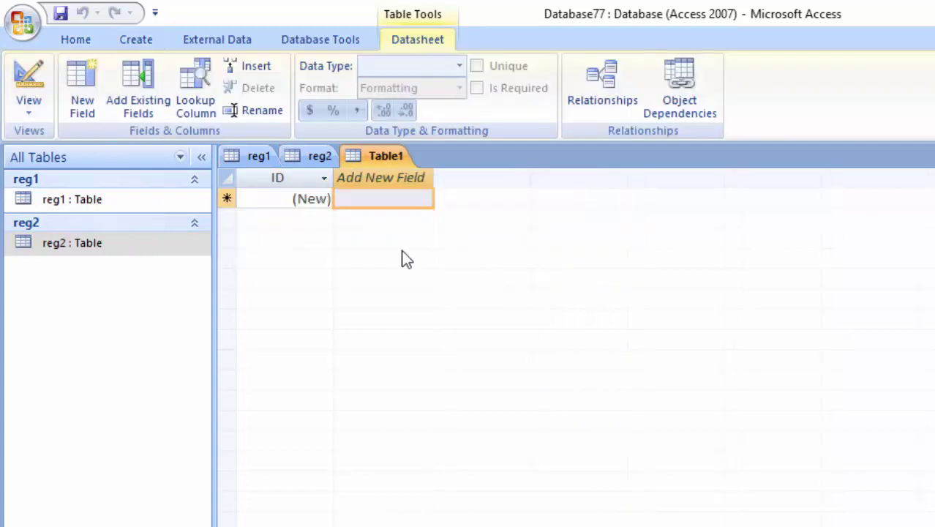
pyautogui.click(36, 114)
pyautogui.click(58, 193)
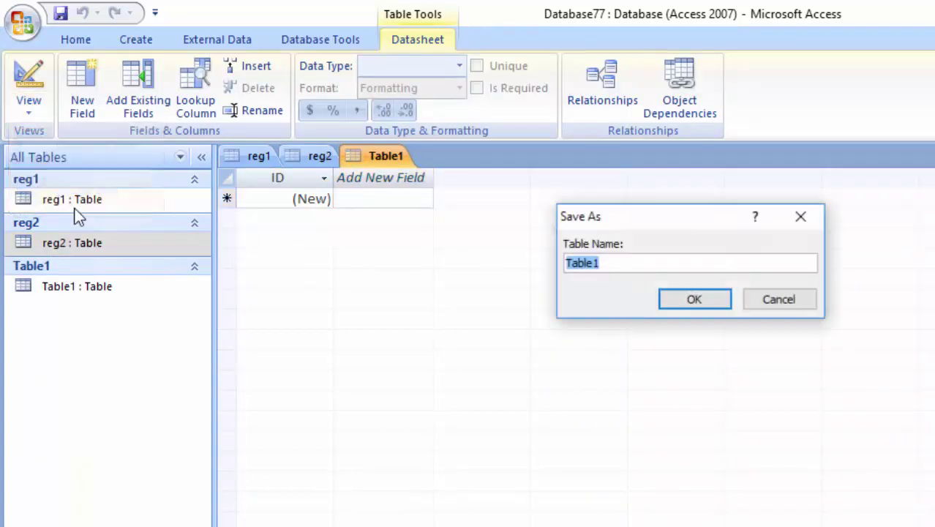
pyautogui.write('reg3')
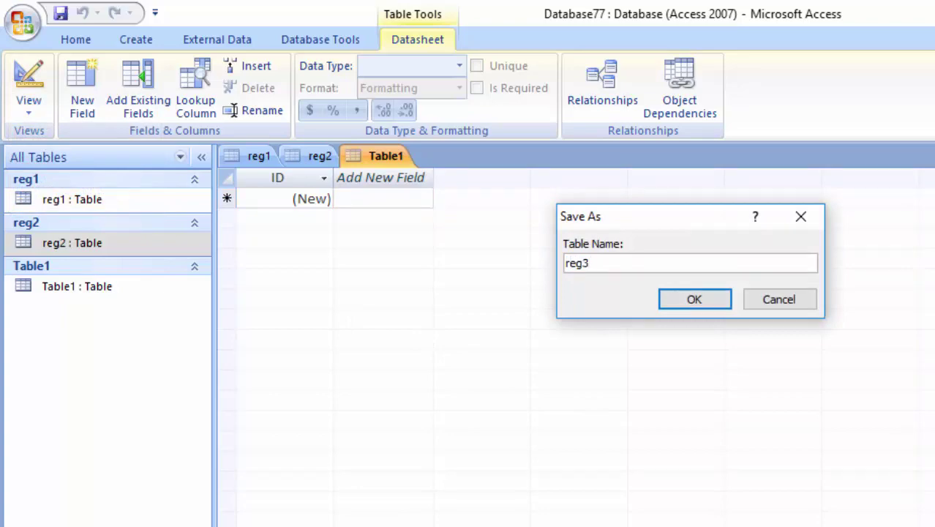
pyautogui.press('Return')
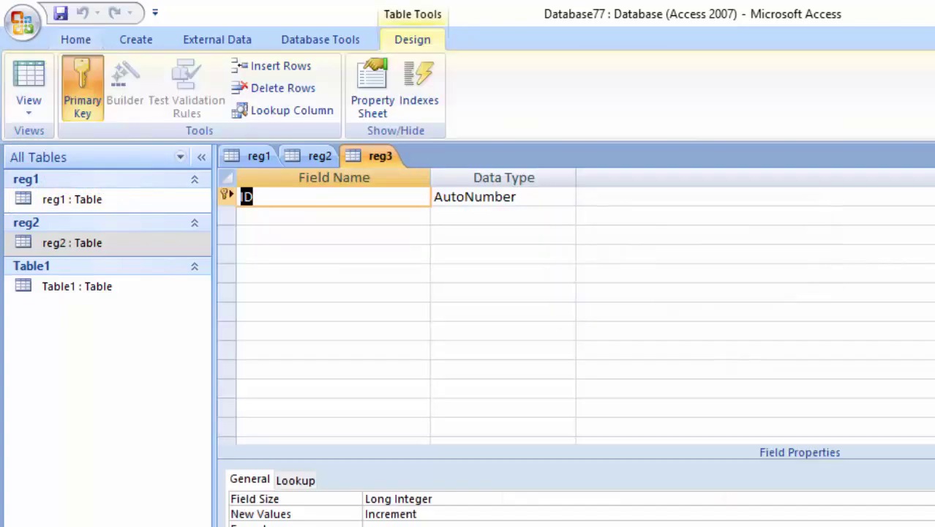
# - Rename the key field to Addmissionid of type Text and switch reg3 to Datasheet view
pyautogui.press('BackSpace')
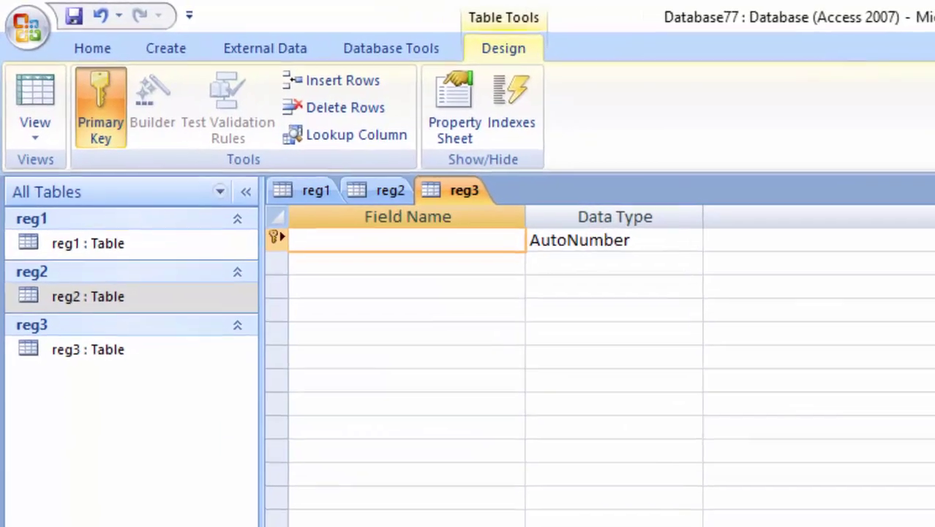
pyautogui.write('Add')
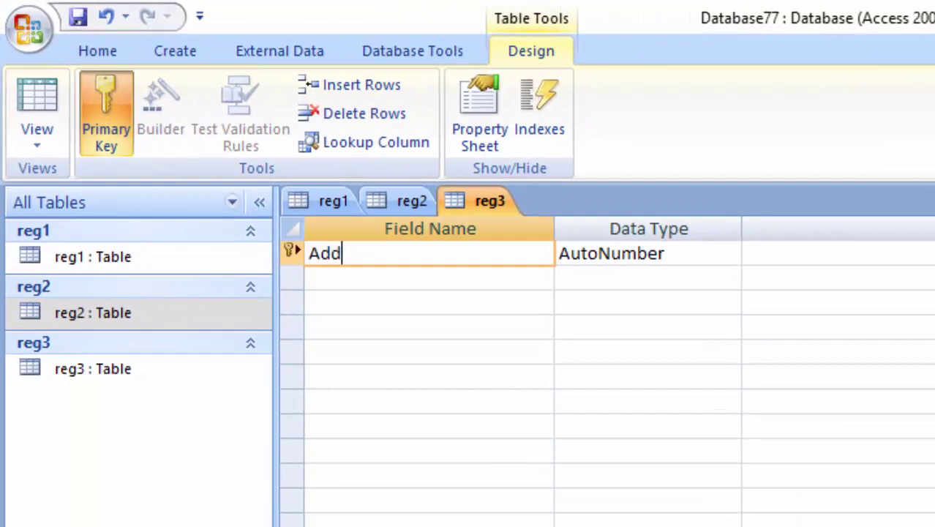
pyautogui.write('miss')
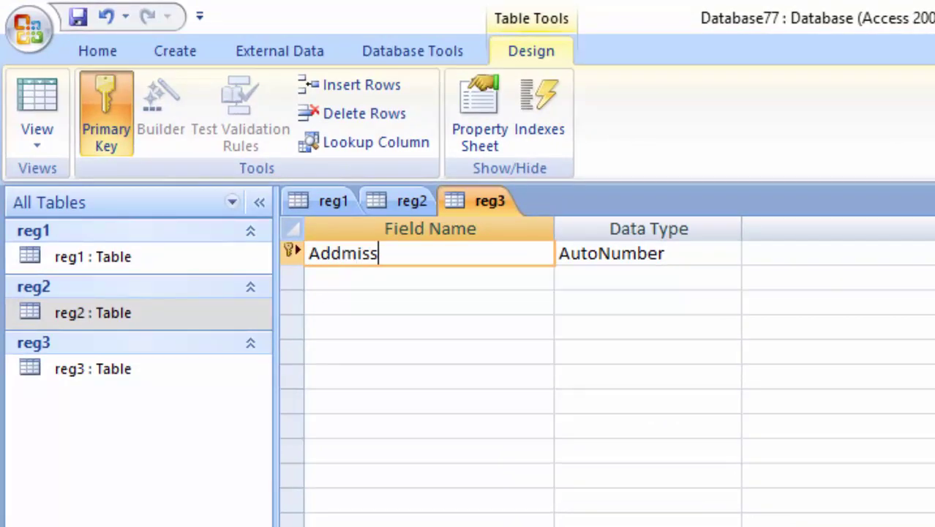
pyautogui.write('ion')
pyautogui.write('id')
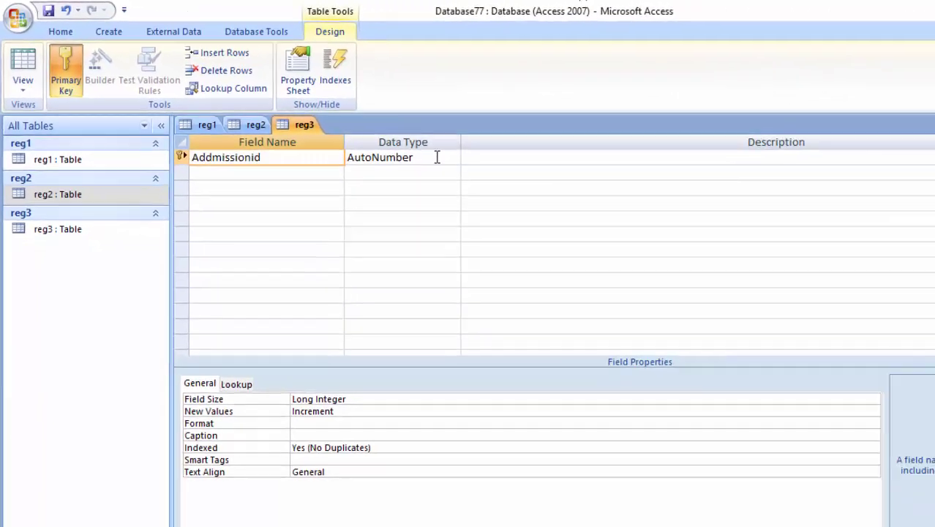
pyautogui.click(373, 134)
pyautogui.click(384, 134)
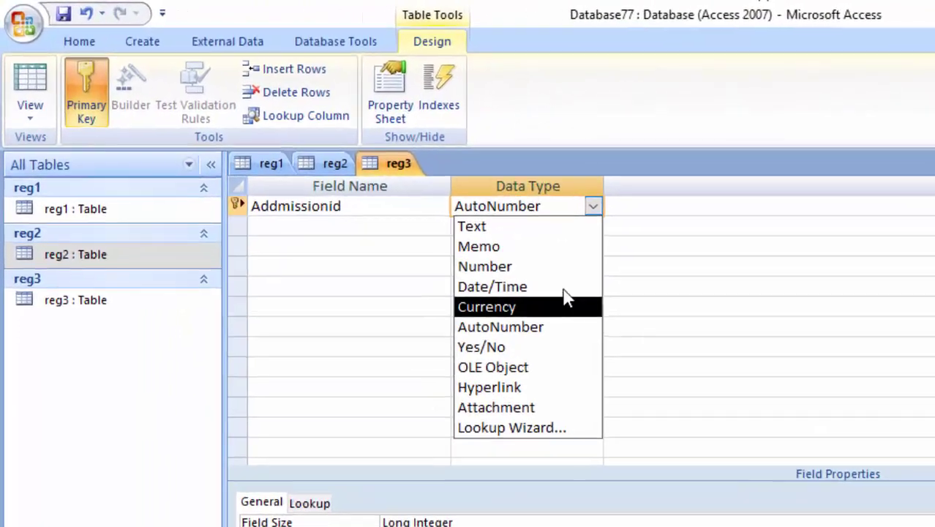
pyautogui.click(549, 233)
pyautogui.click(343, 234)
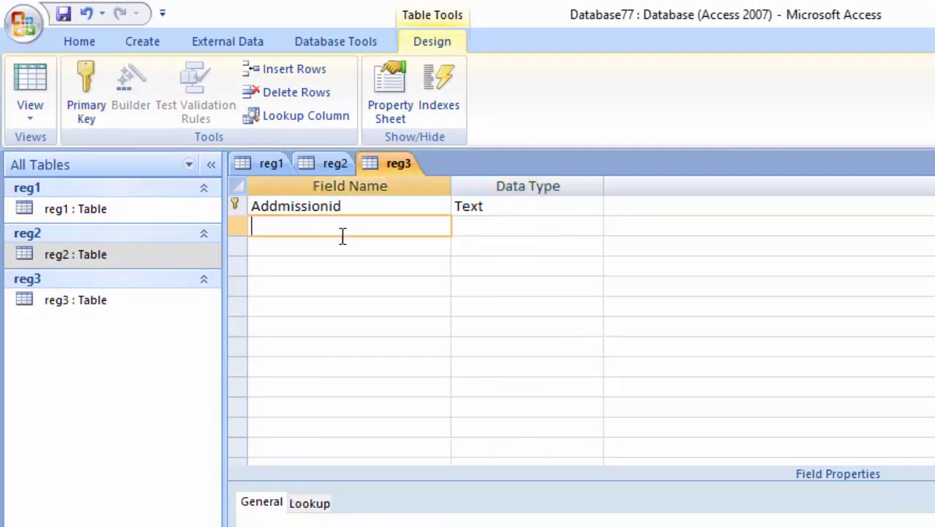
pyautogui.click(30, 88)
# - Save reg3 and widen its Admissionid column to fit the header
pyautogui.click(705, 454)
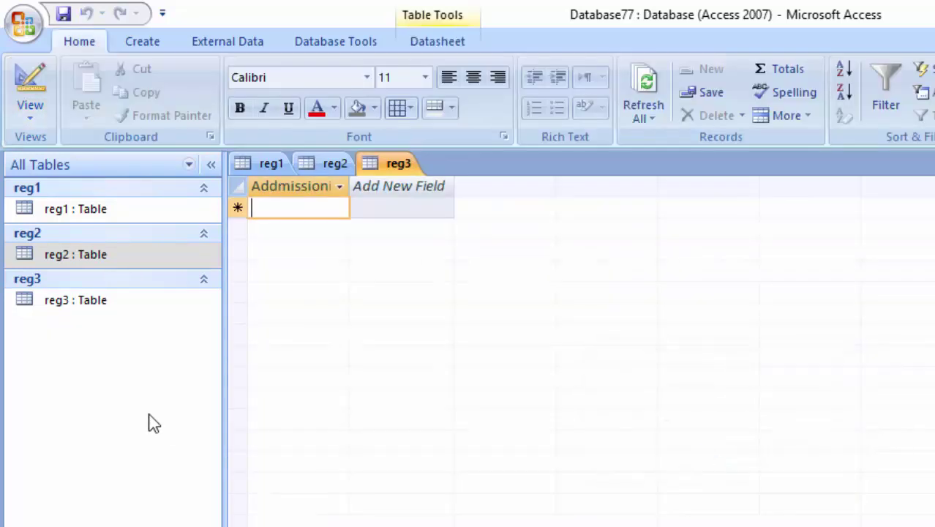
pyautogui.doubleClick(351, 179)
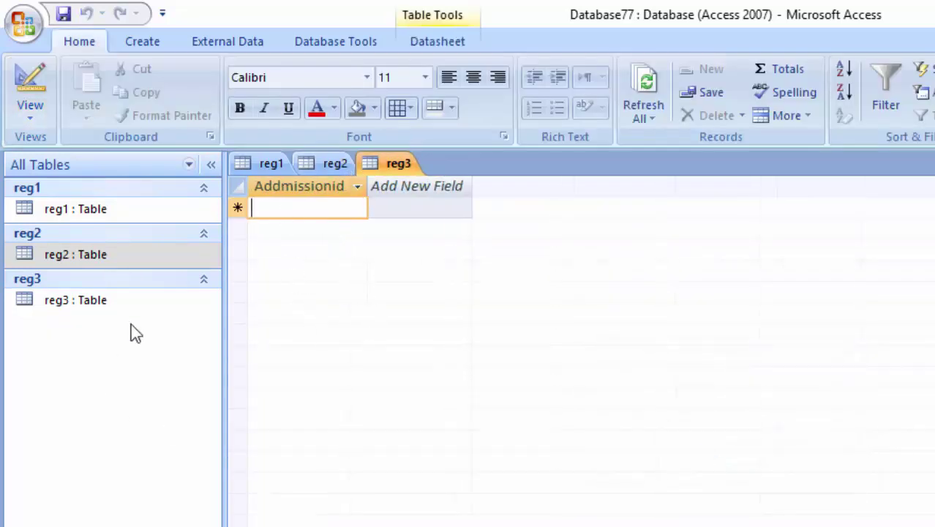
pyautogui.moveTo(69, 306); pyautogui.dragTo(109, 280)
# - Open the reg2 and reg3 tables
pyautogui.click(132, 252)
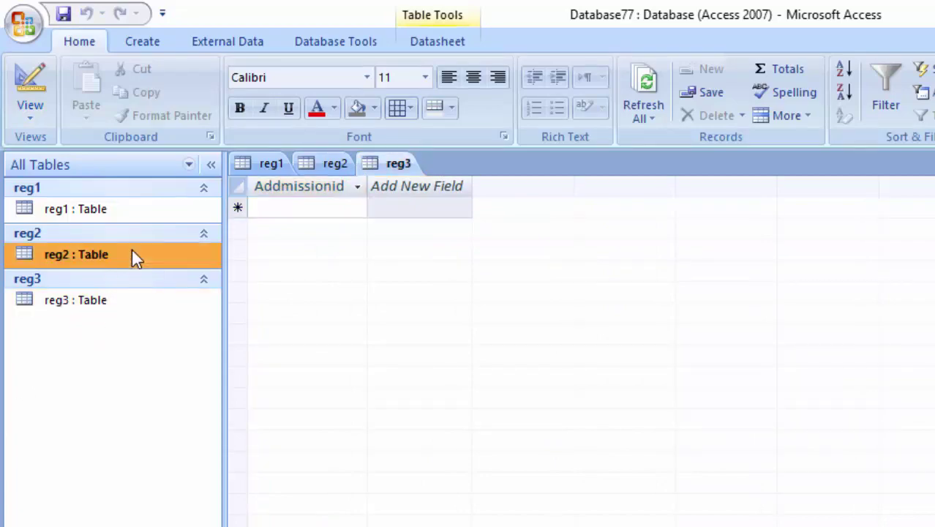
pyautogui.doubleClick(136, 256)
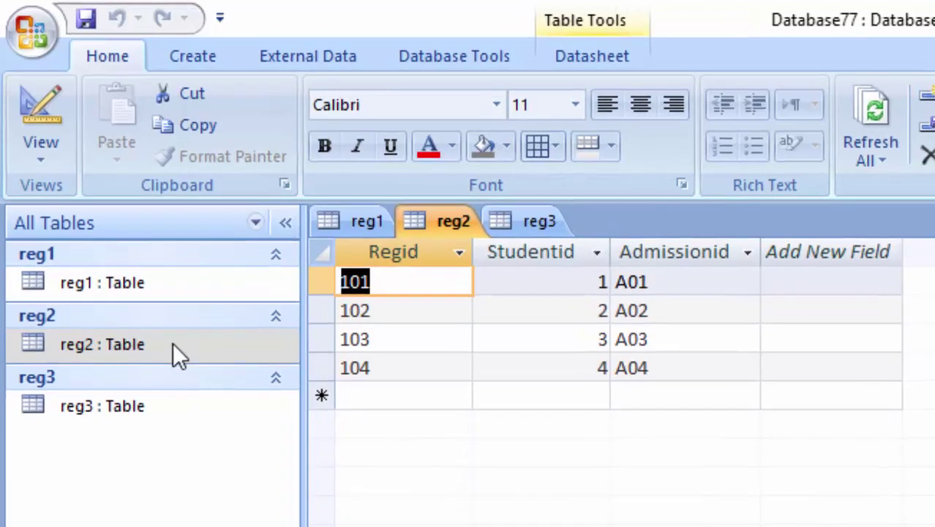
pyautogui.doubleClick(138, 410)
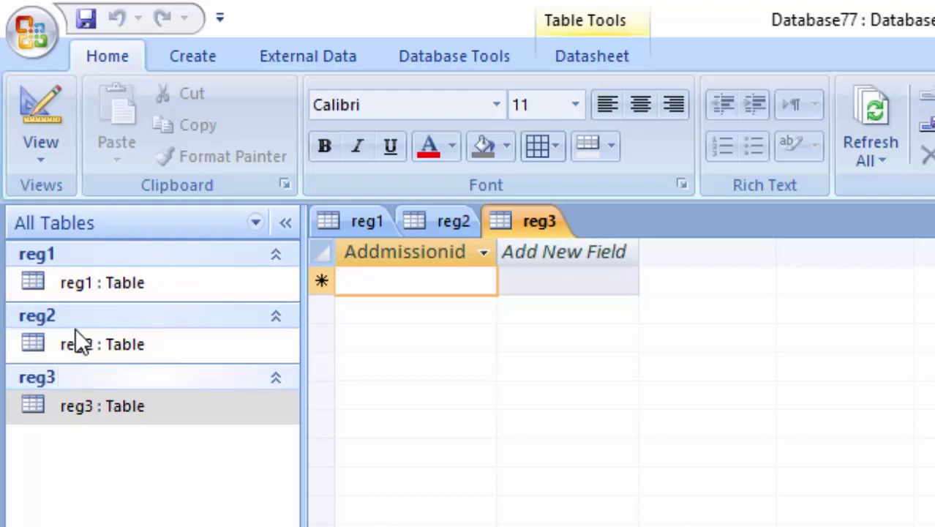
# - Make Admissionid the primary key of reg3 in Design View and save the change
pyautogui.click(48, 161)
pyautogui.click(136, 416)
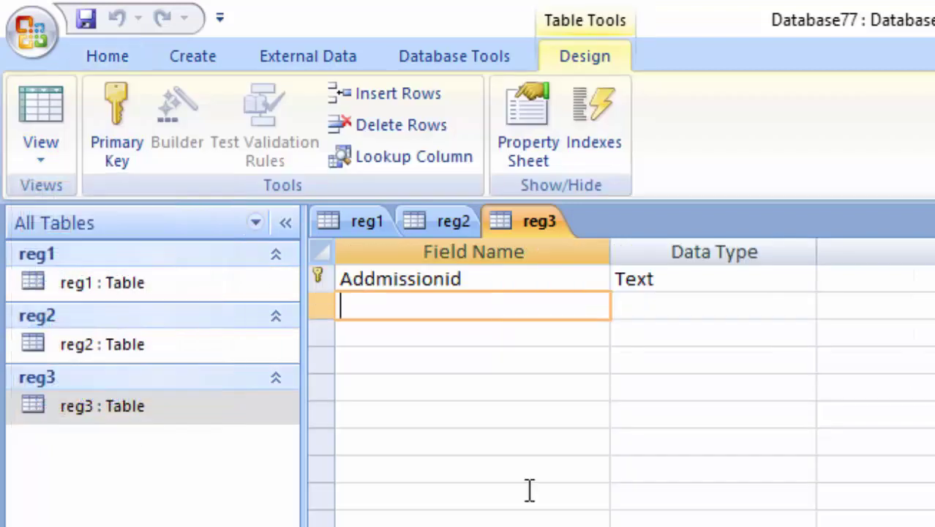
pyautogui.click(367, 279)
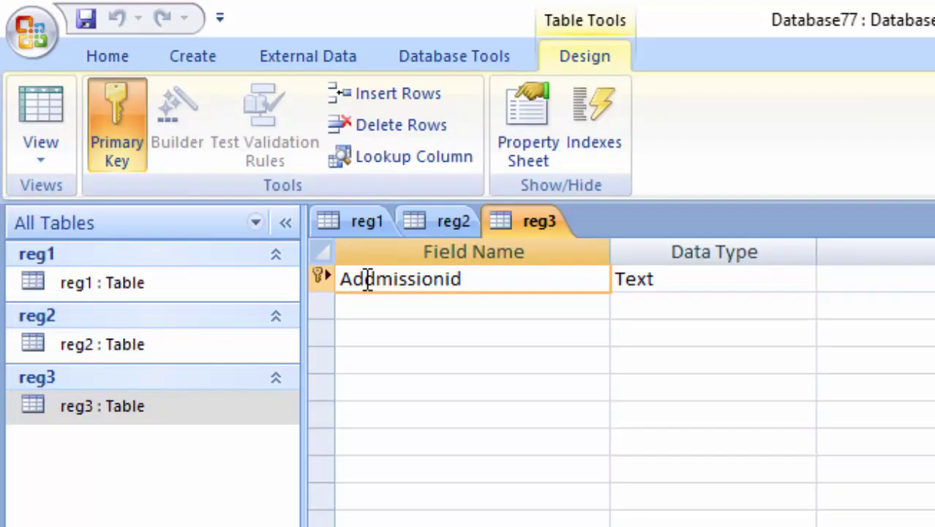
pyautogui.click(30, 87)
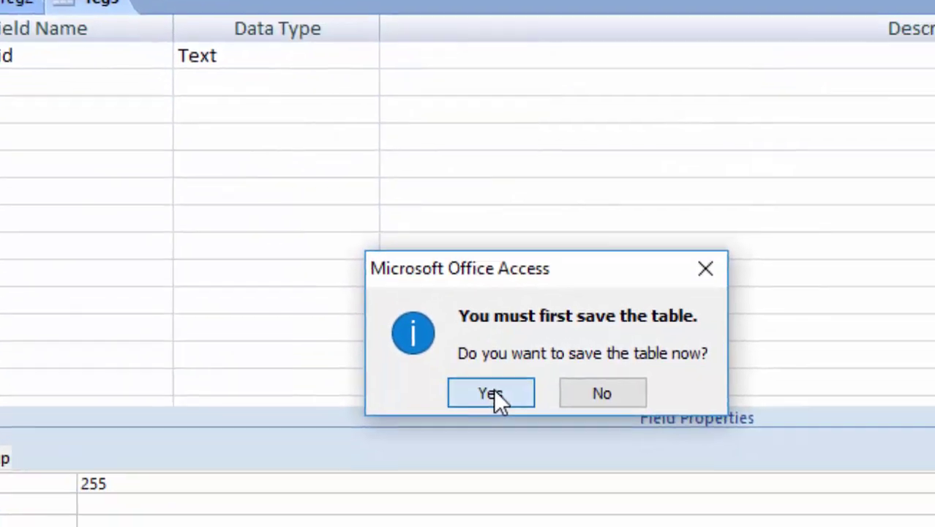
pyautogui.click(495, 390)
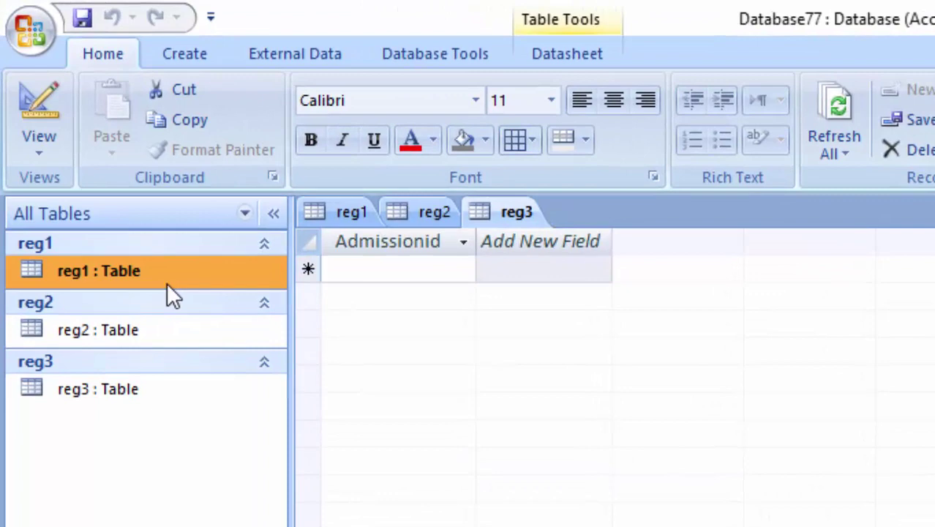
# - Reopen reg1, reg3 and reg2, ending on reg3's empty datasheet
pyautogui.doubleClick(172, 287)
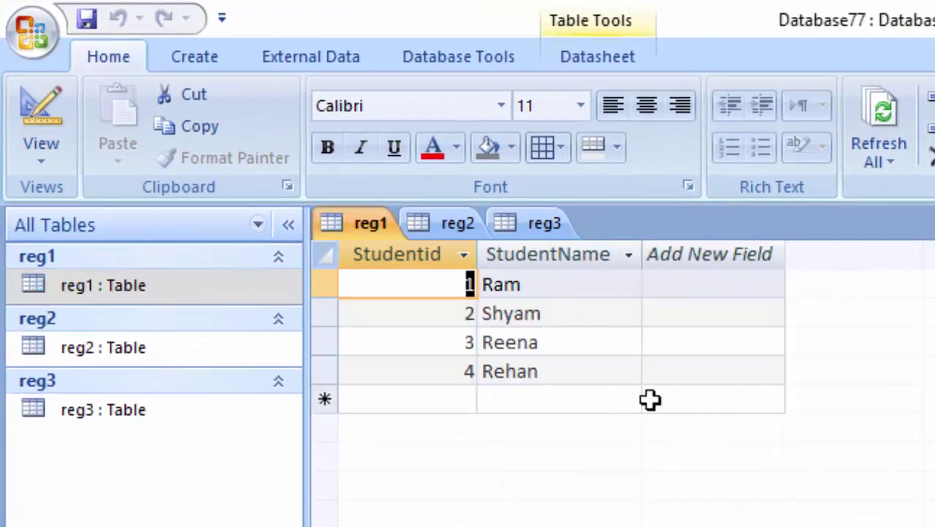
pyautogui.click(114, 411)
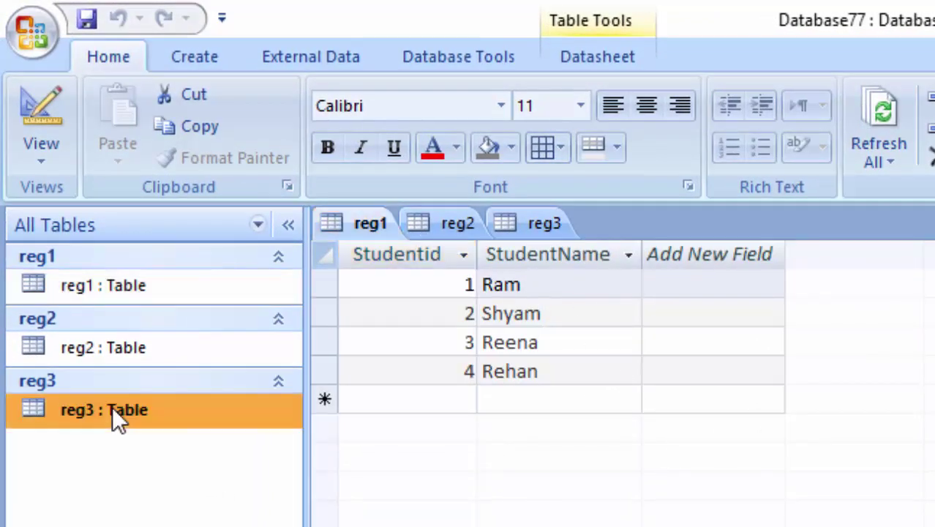
pyautogui.doubleClick(113, 409)
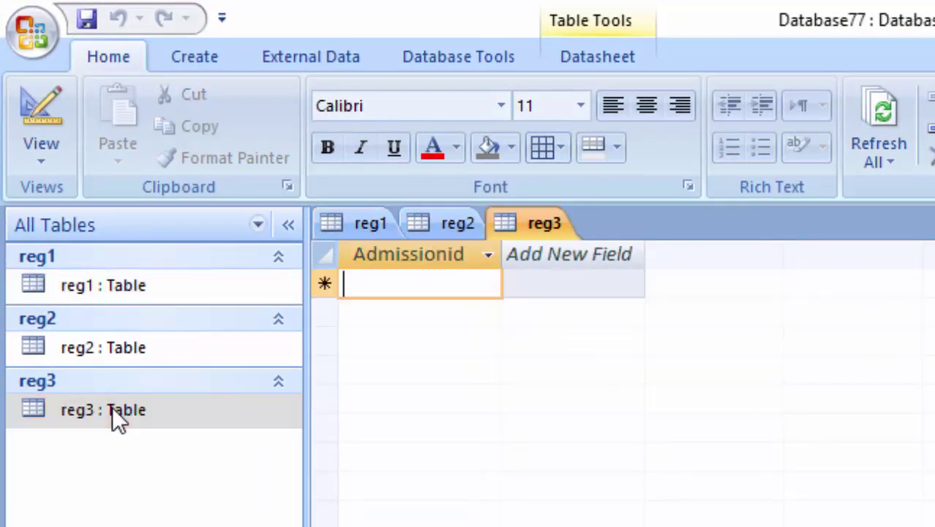
pyautogui.doubleClick(238, 338)
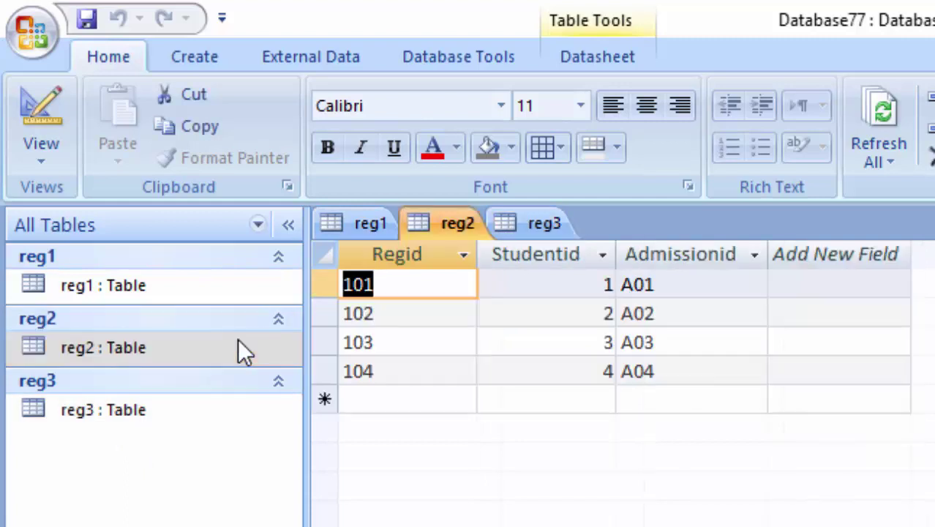
pyautogui.doubleClick(208, 410)
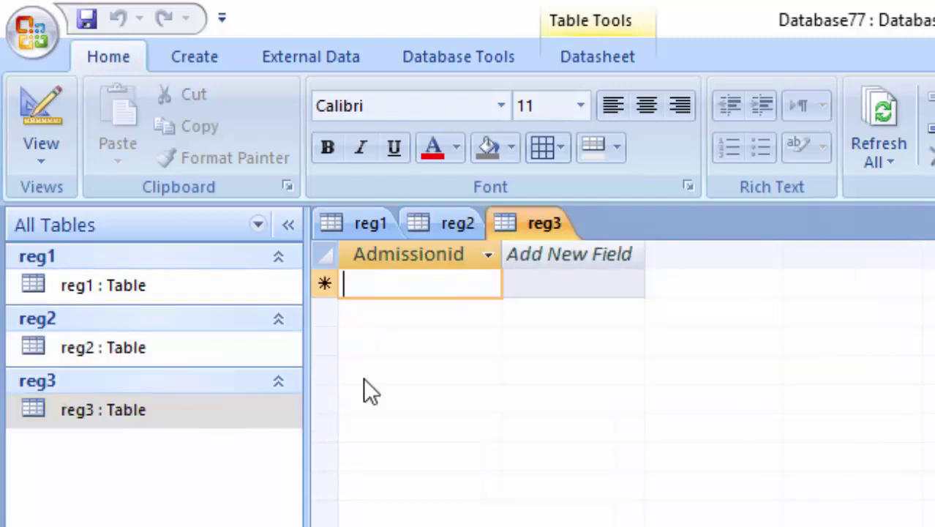
# - Enter A01, A02, A03 and A04 as reg3 Admissionid records
pyautogui.write('A')
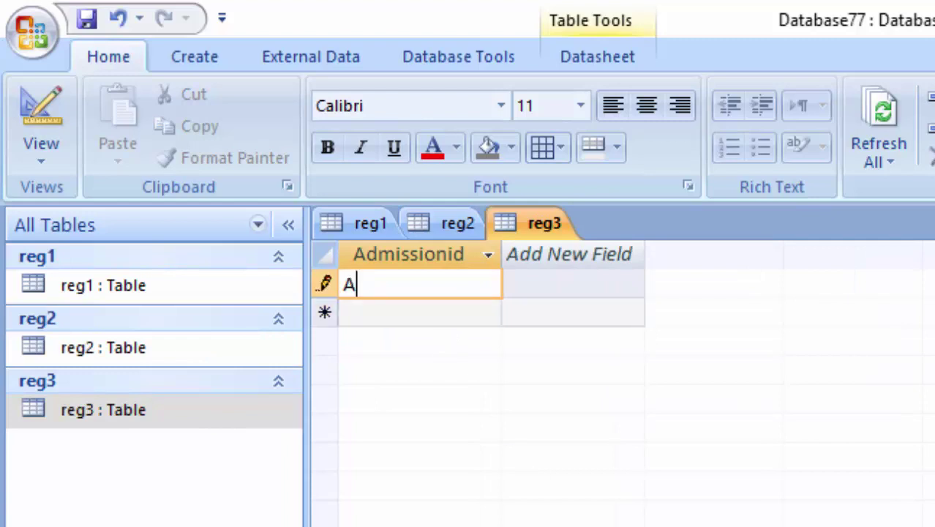
pyautogui.write('01')
pyautogui.press('Down')
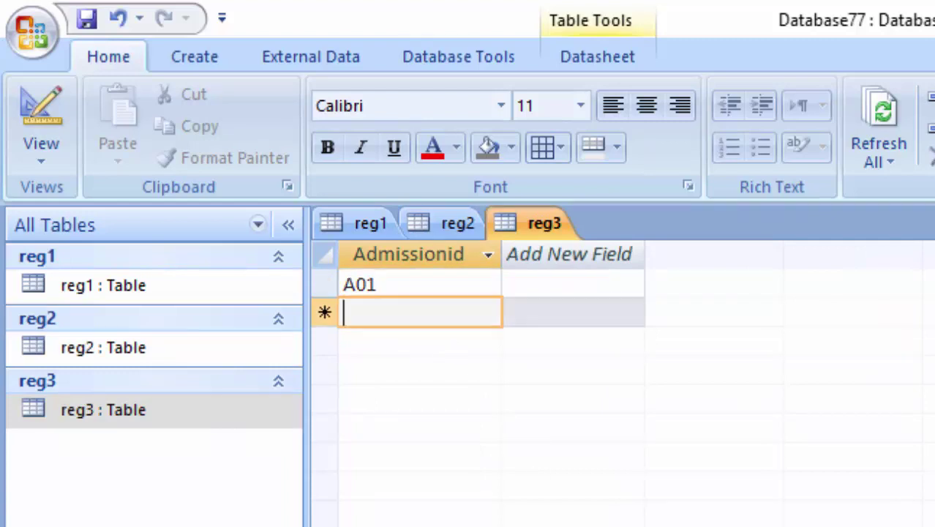
pyautogui.write('A0')
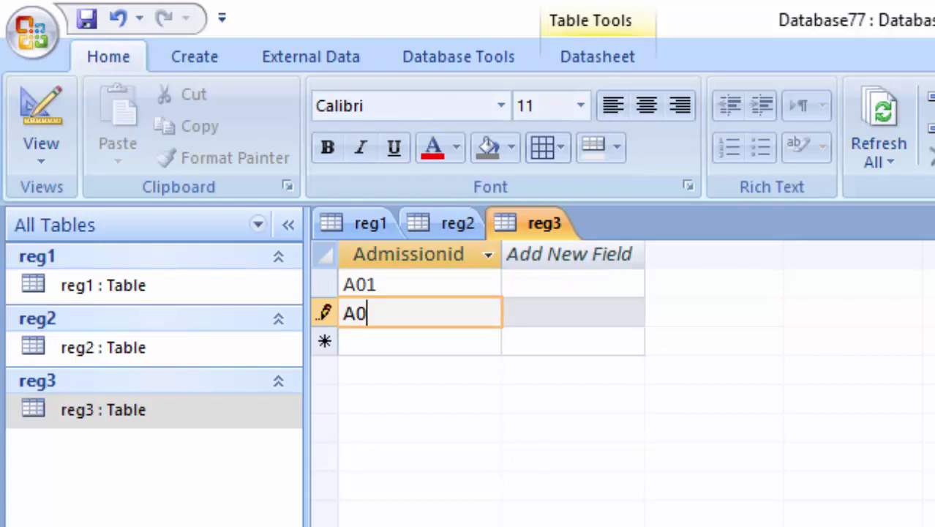
pyautogui.write('2')
pyautogui.press('Down')
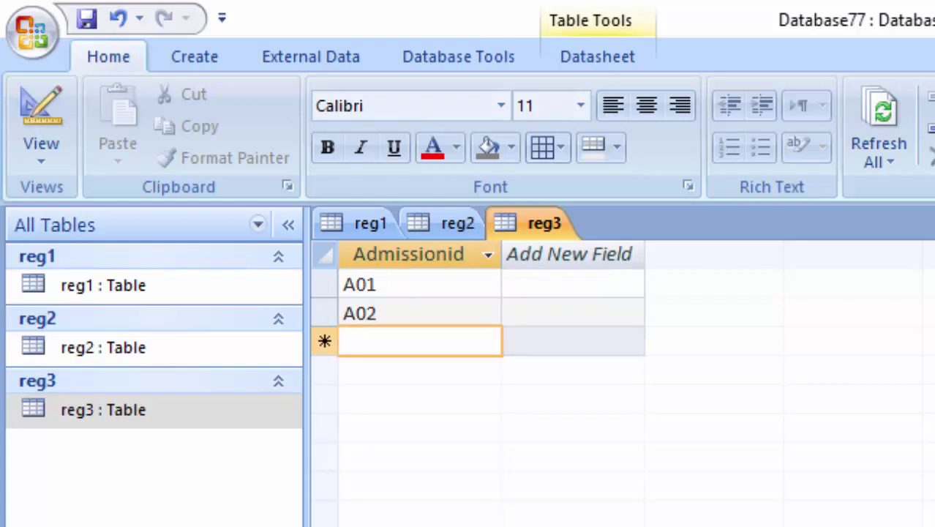
pyautogui.write('A03')
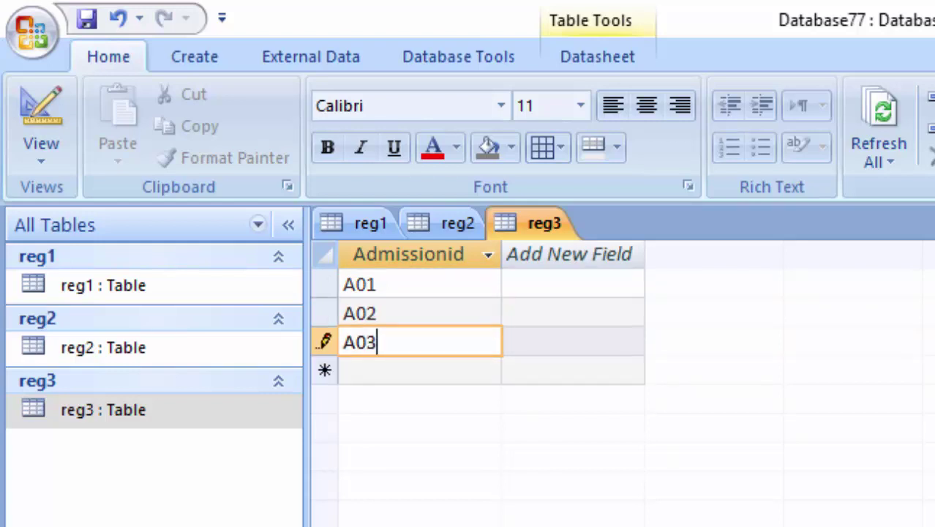
pyautogui.press('Down')
pyautogui.write('A')
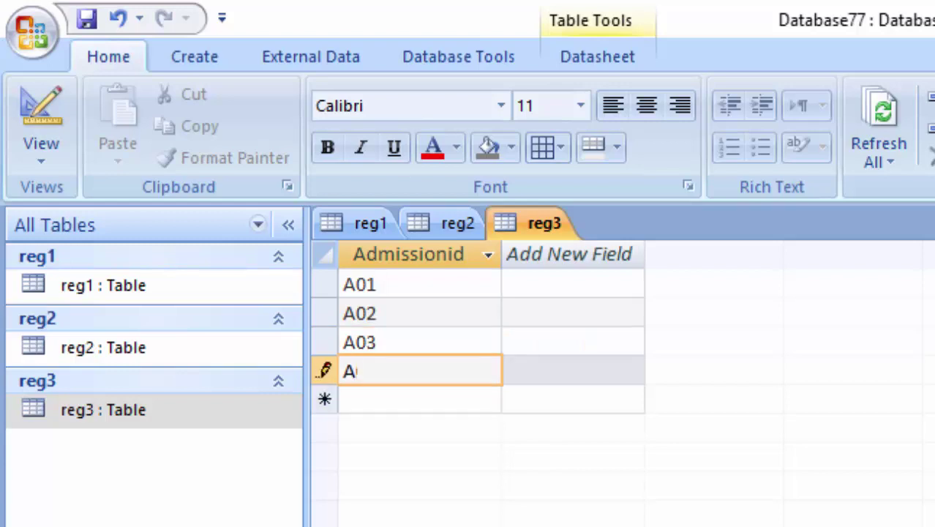
pyautogui.write('04')
# - Close reg3 and start a new query in Design view
pyautogui.hotkey('ctrl', 'F4')
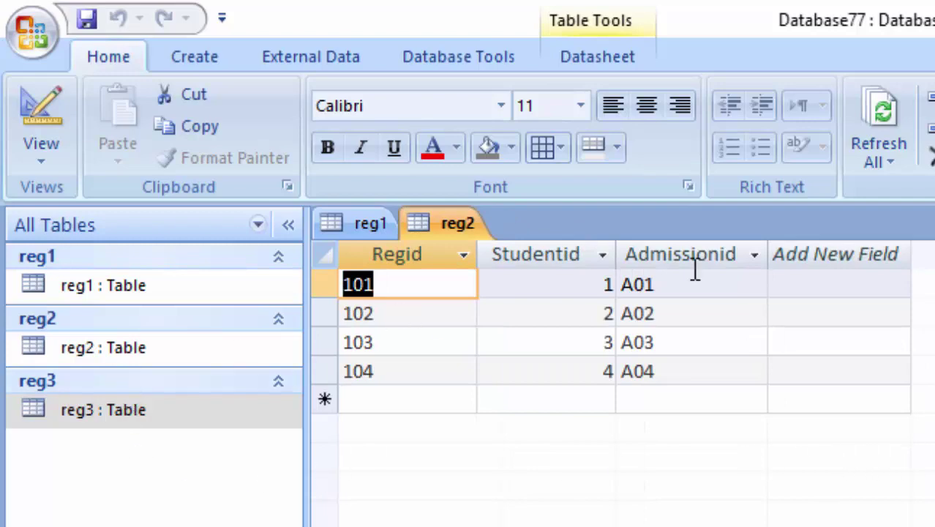
pyautogui.click(170, 56)
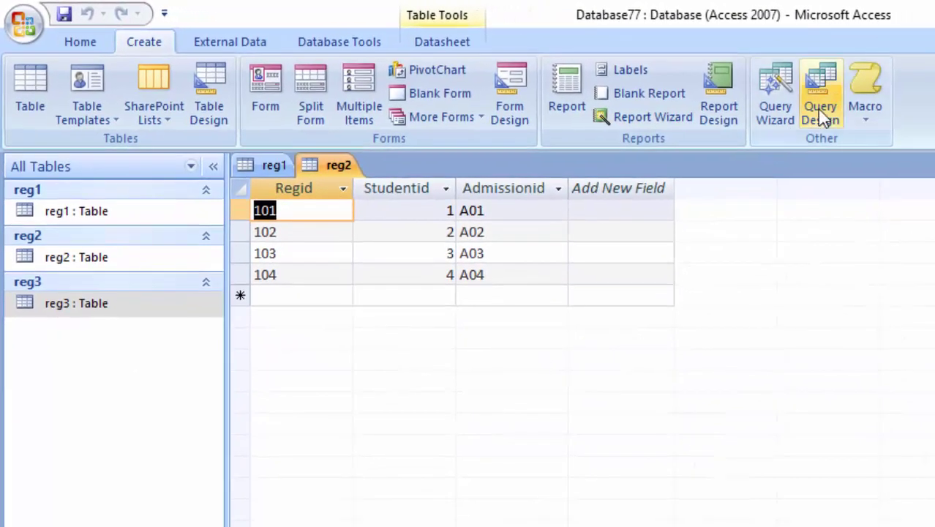
pyautogui.click(824, 116)
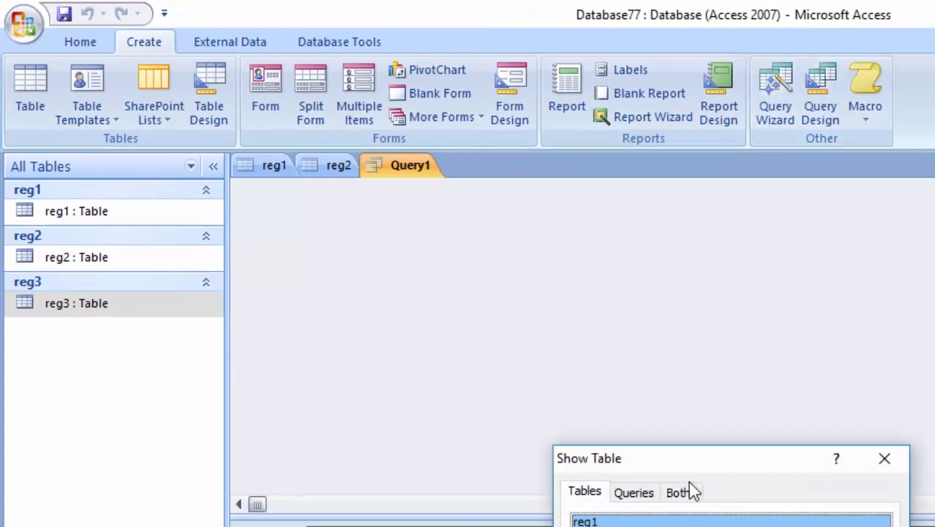
# - Add reg1, reg2 and reg3 to the query and close the Show Table picker
pyautogui.moveTo(699, 468); pyautogui.dragTo(817, 219)
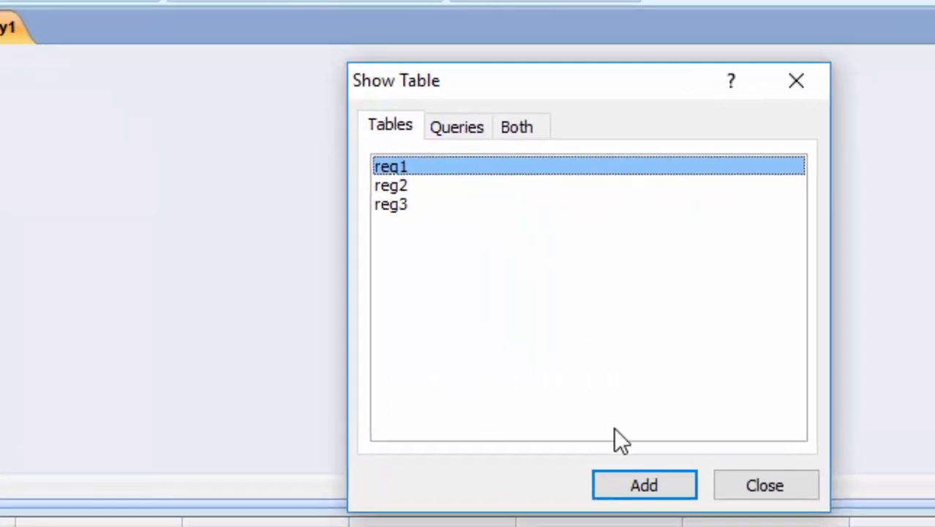
pyautogui.click(639, 497)
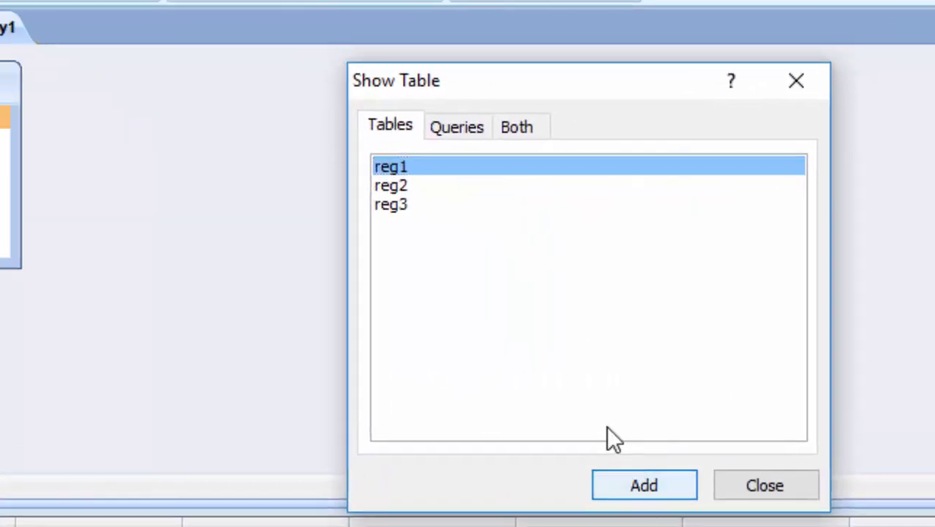
pyautogui.click(473, 187)
pyautogui.click(653, 471)
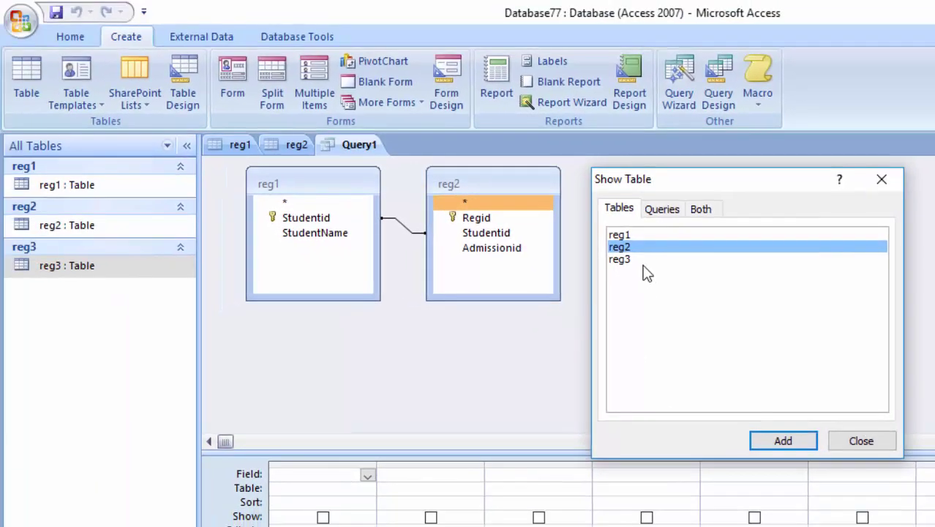
pyautogui.click(640, 260)
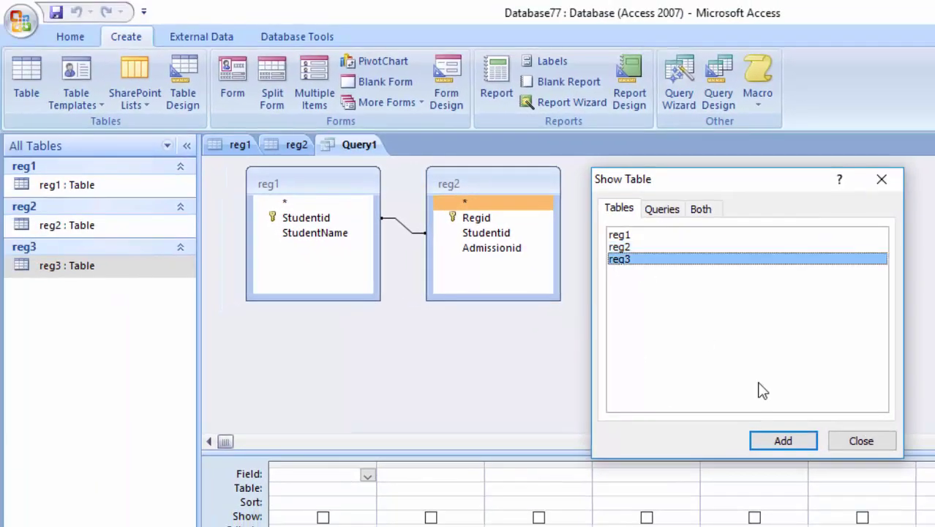
pyautogui.click(794, 445)
pyautogui.click(860, 443)
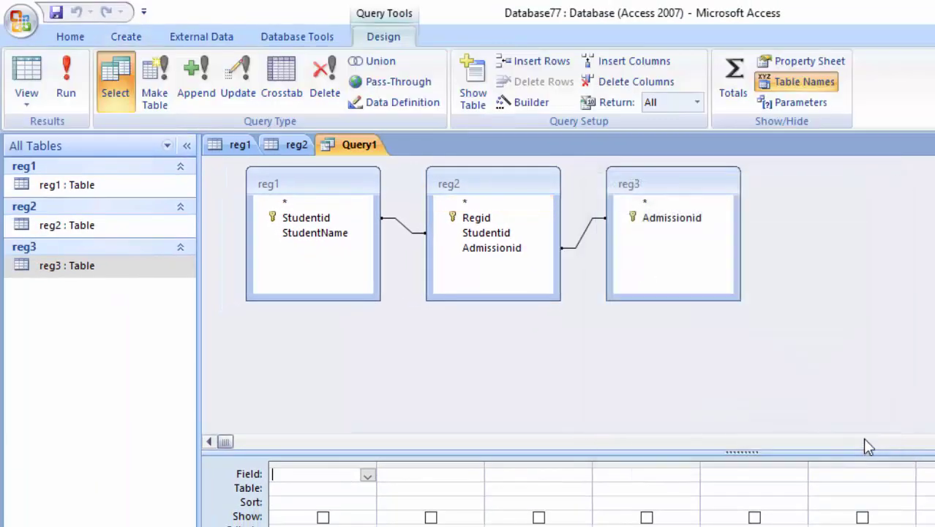
# - Delete the existing reg2–reg3 and reg1–reg2 join lines
pyautogui.rightClick(586, 241)
pyautogui.click(622, 265)
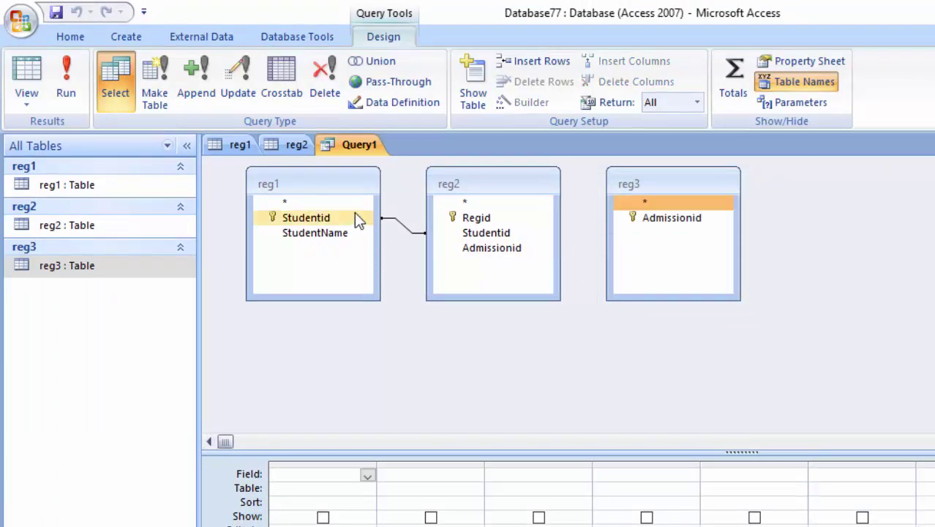
pyautogui.rightClick(383, 219)
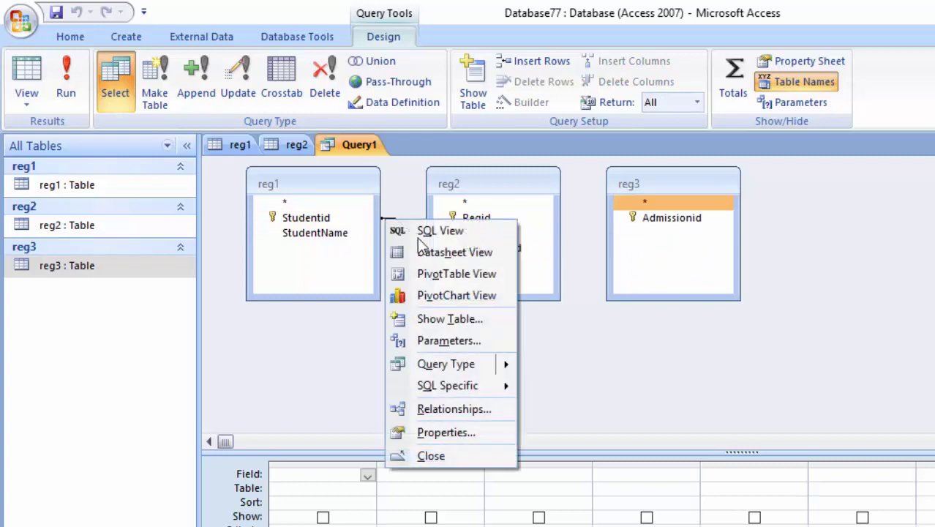
pyautogui.click(734, 395)
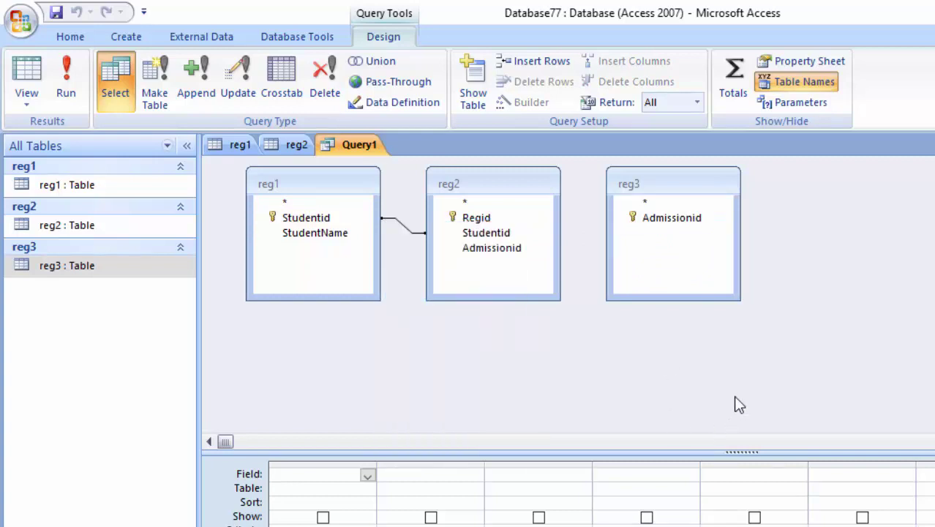
pyautogui.rightClick(412, 233)
pyautogui.click(437, 266)
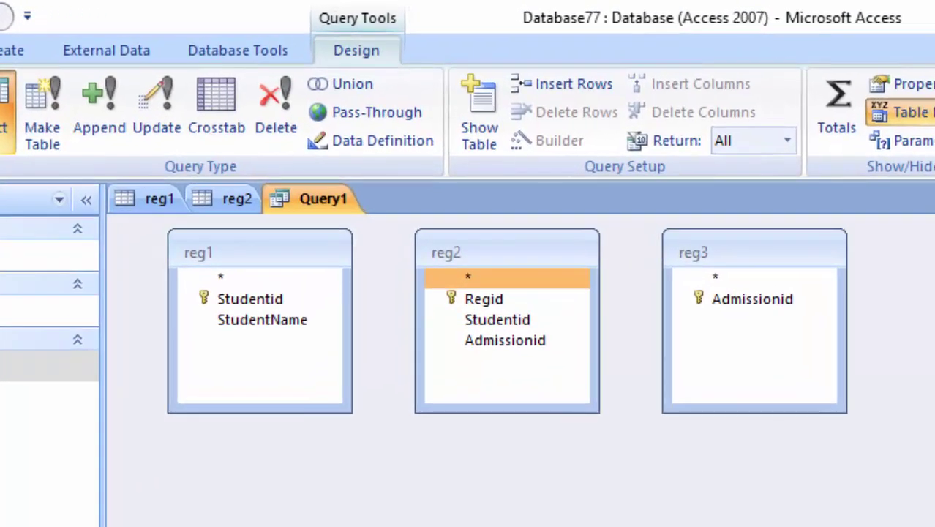
# - Join reg1 to reg2 on Studentid and reg3 to reg2 on Admissionid
pyautogui.click(245, 320)
pyautogui.click(250, 300)
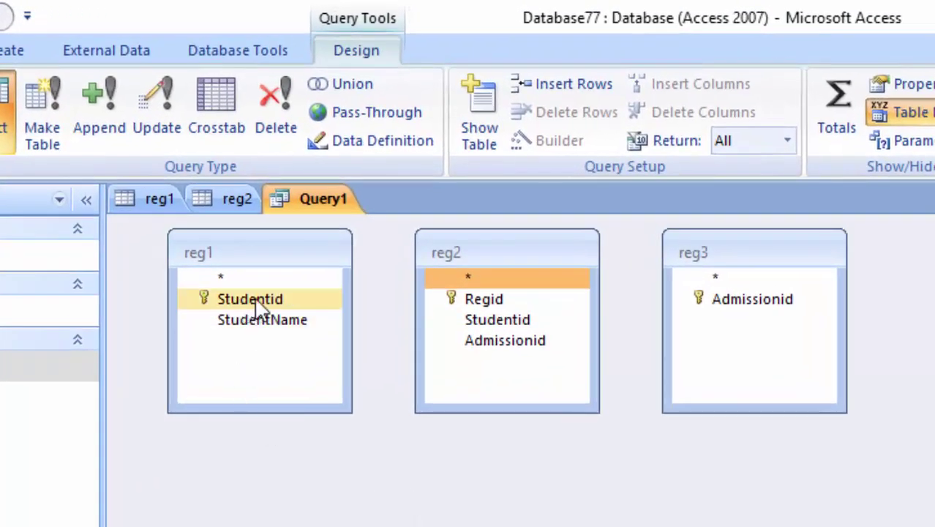
pyautogui.moveTo(255, 302); pyautogui.dragTo(460, 322)
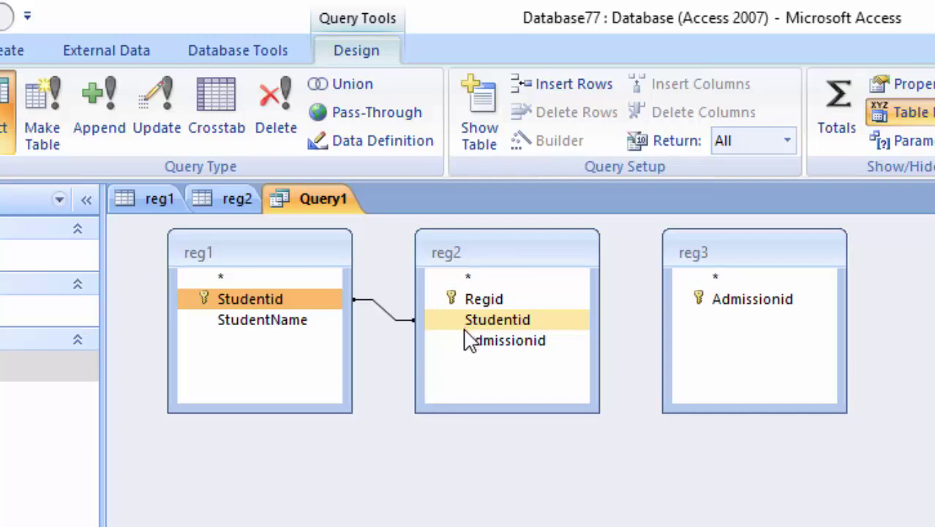
pyautogui.click(769, 306)
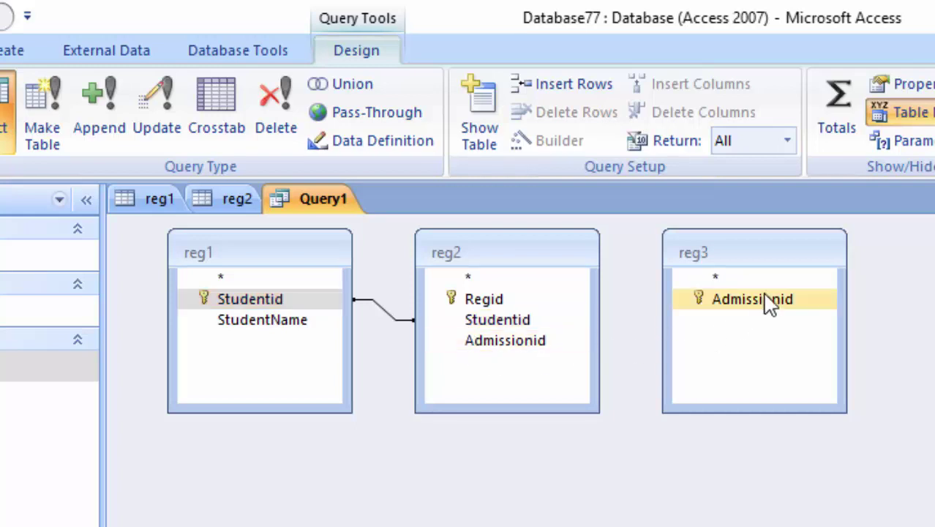
pyautogui.moveTo(769, 306); pyautogui.dragTo(571, 362)
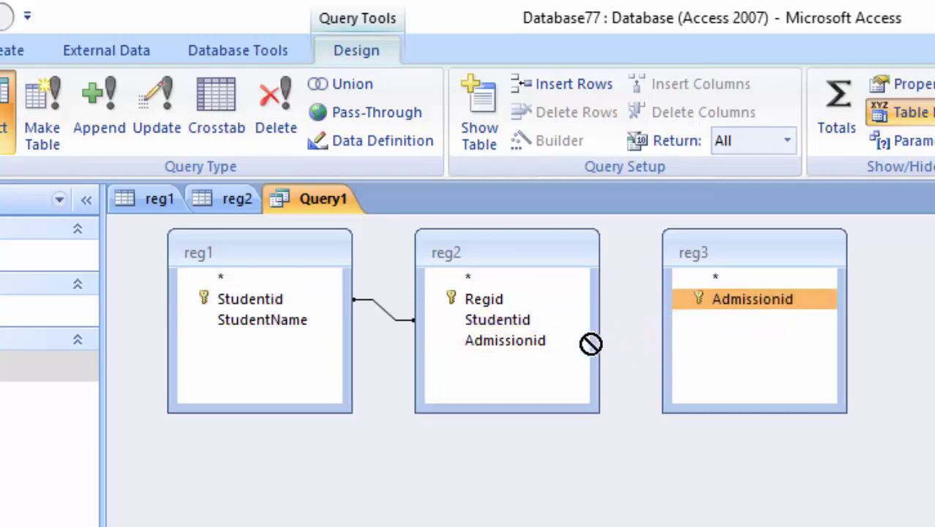
pyautogui.moveTo(571, 362); pyautogui.dragTo(562, 357)
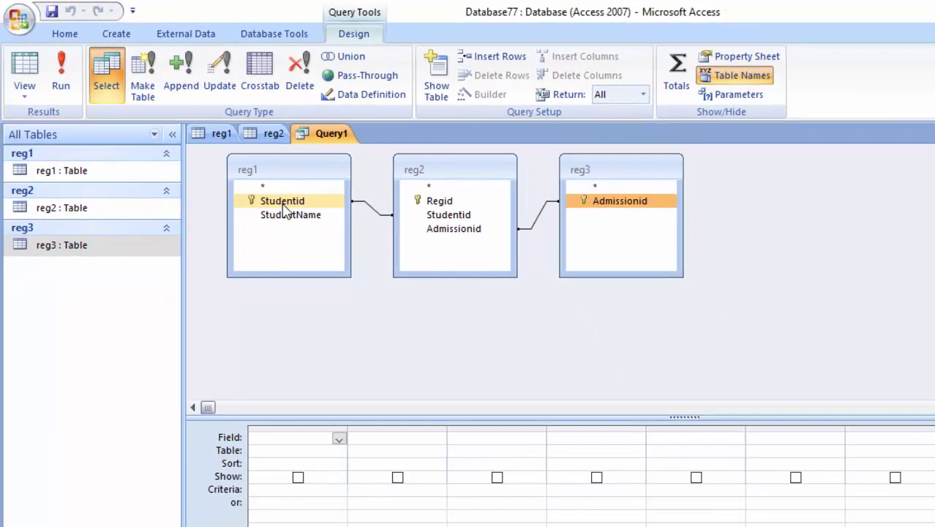
# - Add Studentid, StudentName, Regid and reg3 Admissionid to the grid, then run the query
pyautogui.doubleClick(284, 203)
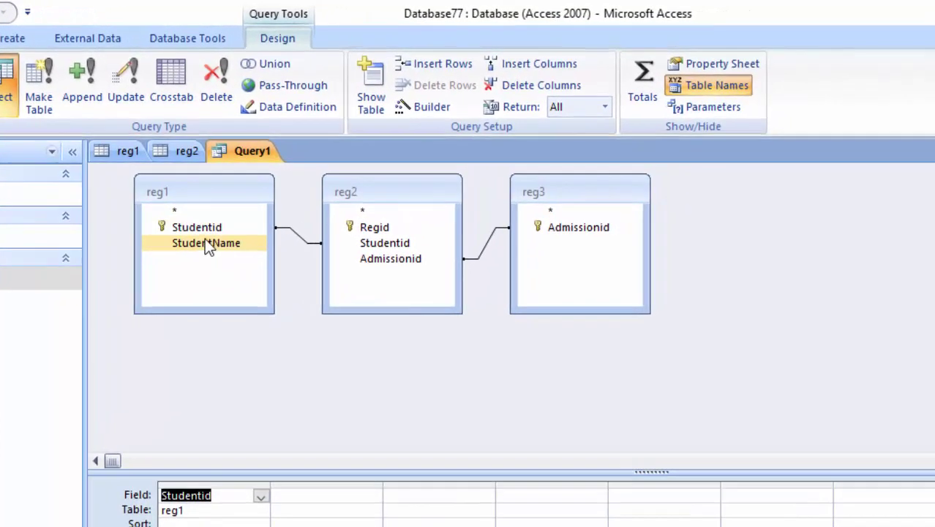
pyautogui.click(290, 215)
pyautogui.doubleClick(208, 243)
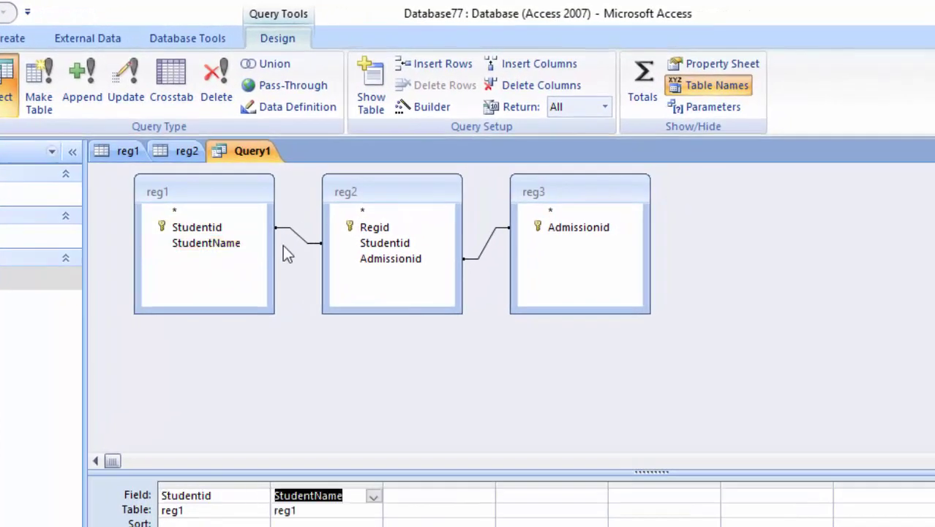
pyautogui.doubleClick(362, 228)
pyautogui.click(386, 260)
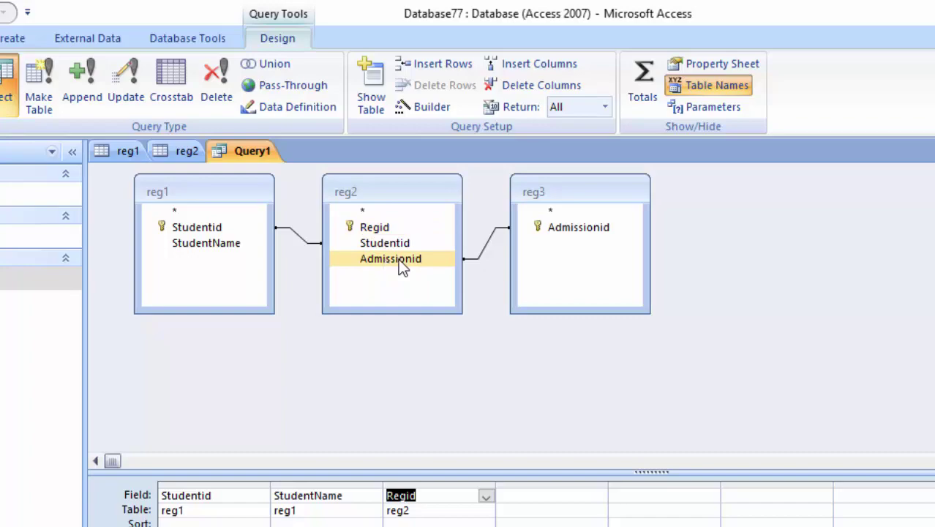
pyautogui.click(553, 220)
pyautogui.doubleClick(589, 209)
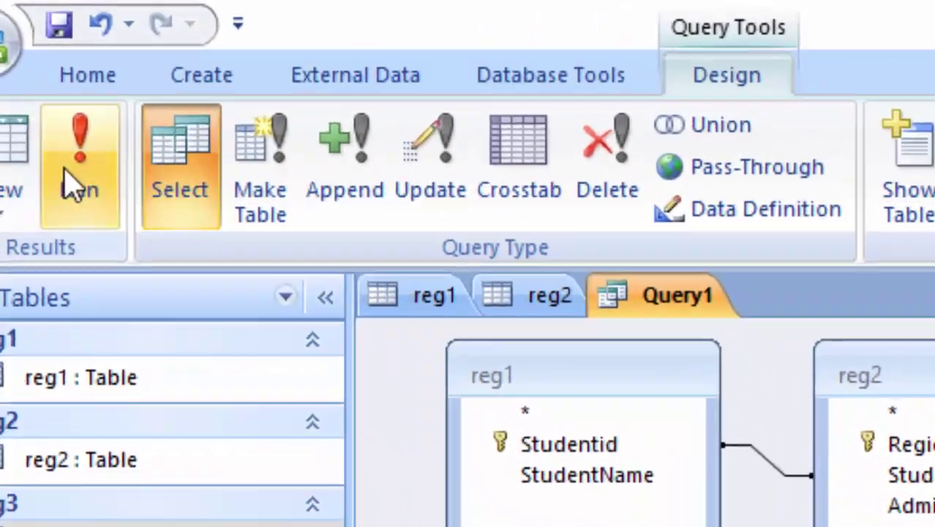
pyautogui.click(73, 183)
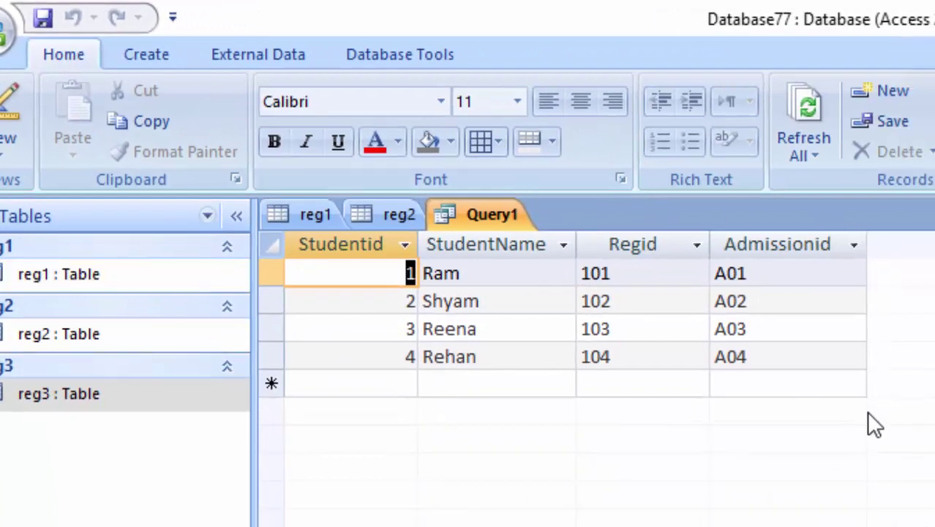
# - Add a new result row with Studentid 5 and the new student's name
pyautogui.click(390, 384)
pyautogui.write('5')
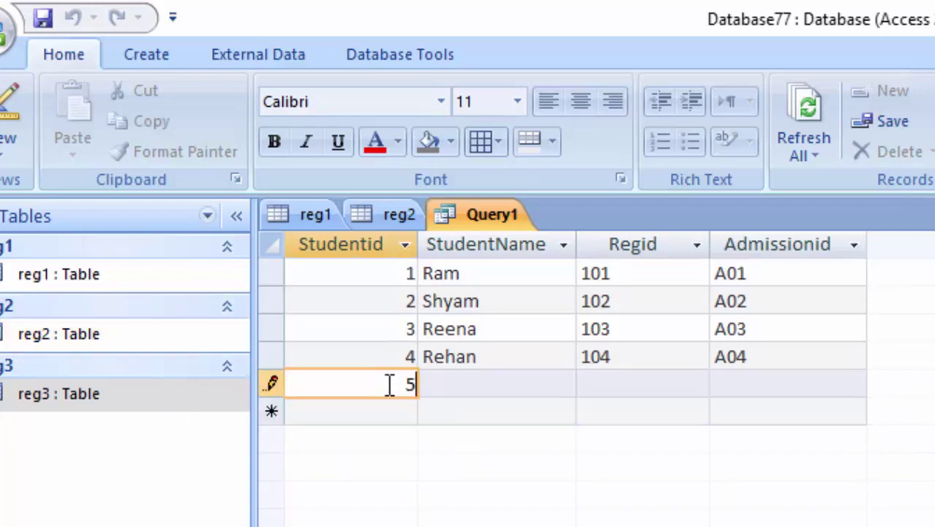
pyautogui.press('Tab')
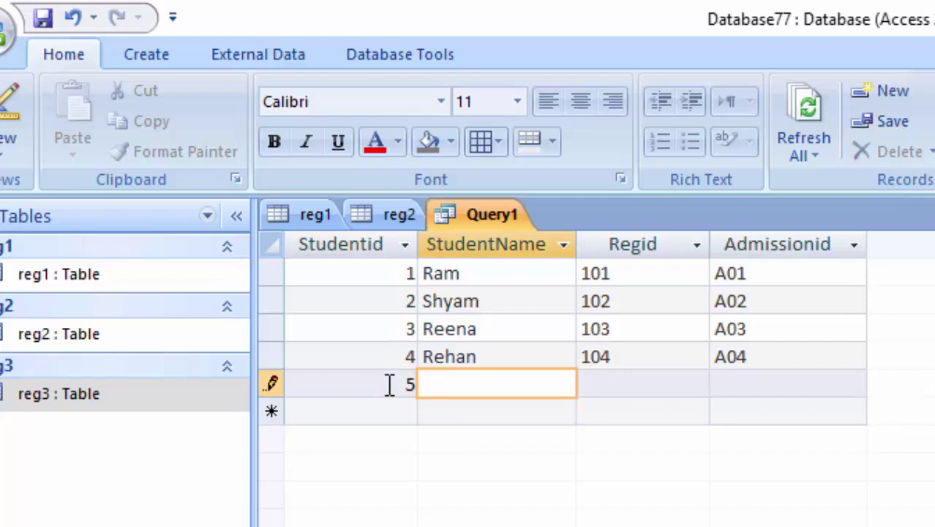
pyautogui.write('S')
pyautogui.write('uryan')
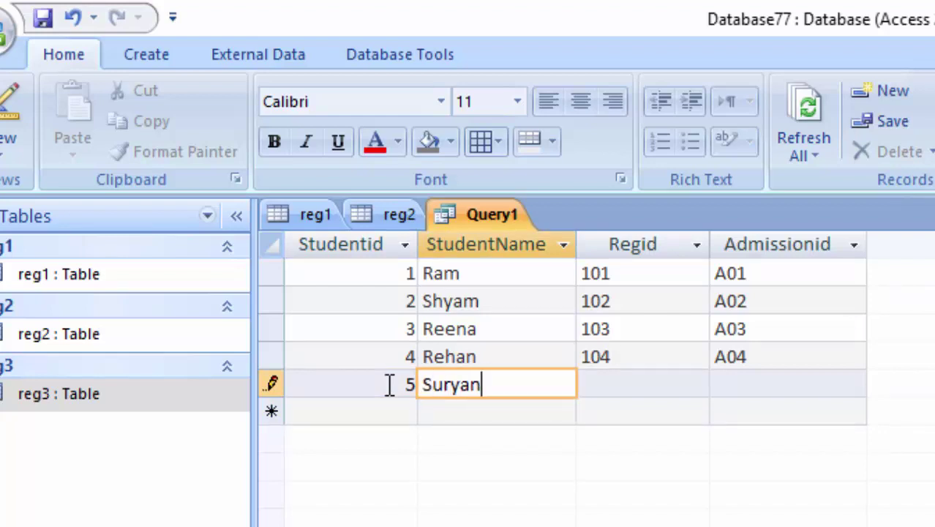
pyautogui.write('sh')
pyautogui.press('Tab')
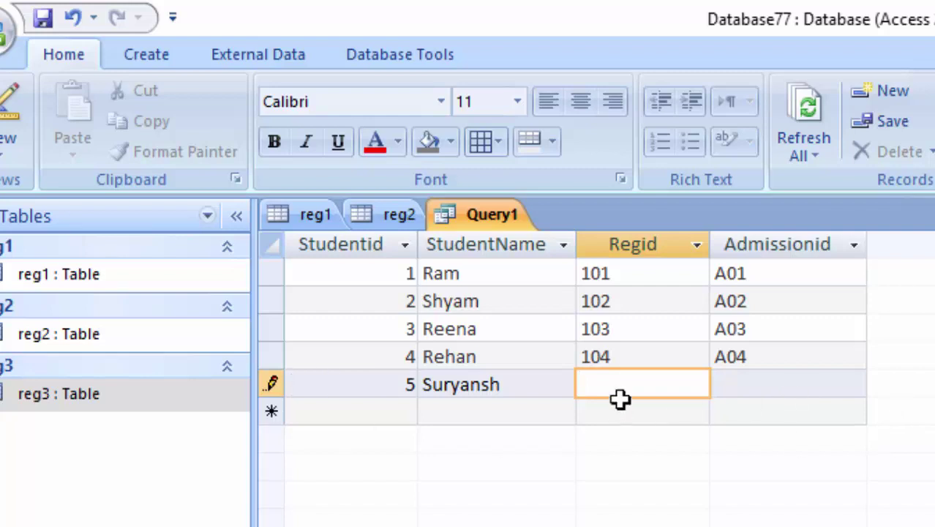
# - Open reg2 and enter a new row: Regid 105, Studentid 5, Admissionid A05
pyautogui.doubleClick(171, 336)
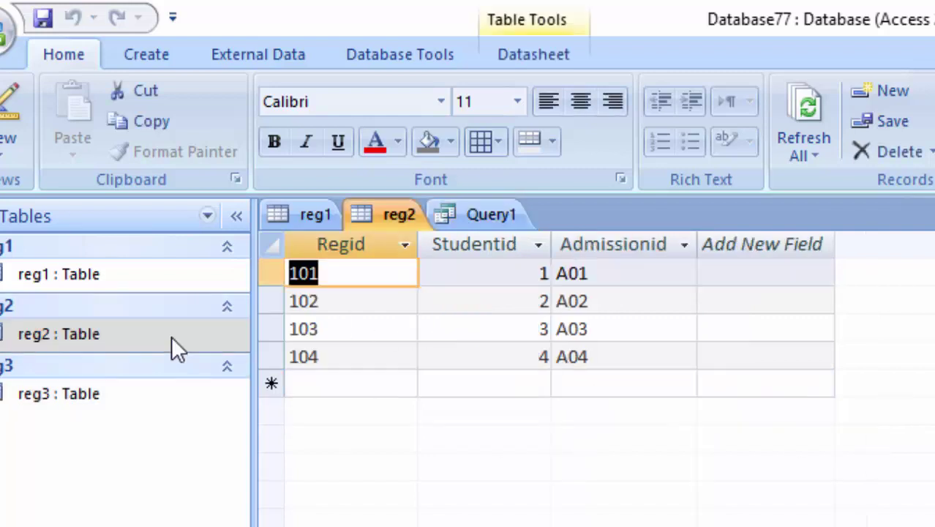
pyautogui.click(335, 384)
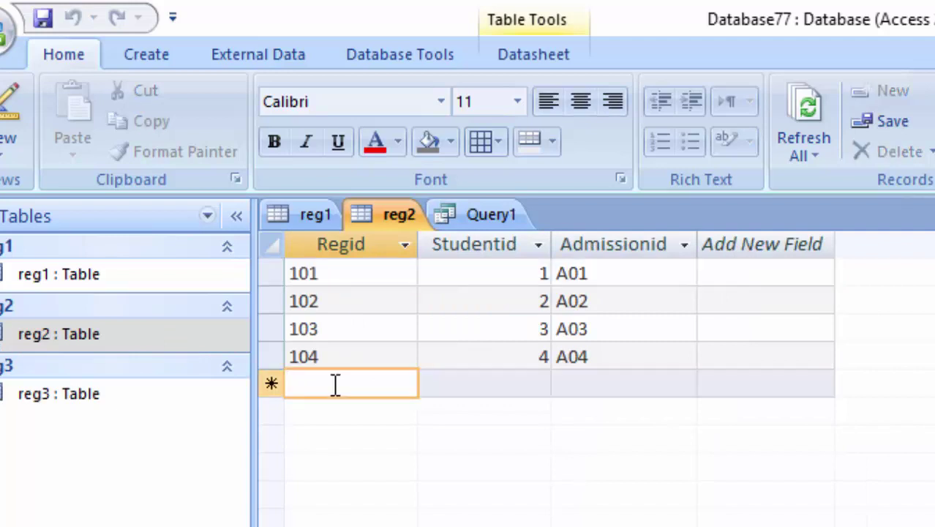
pyautogui.write('105')
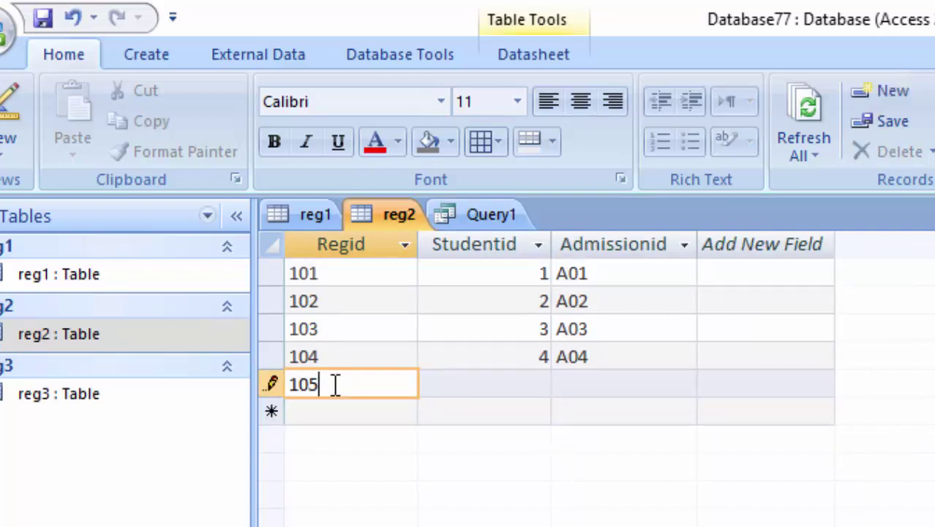
pyautogui.press('Tab')
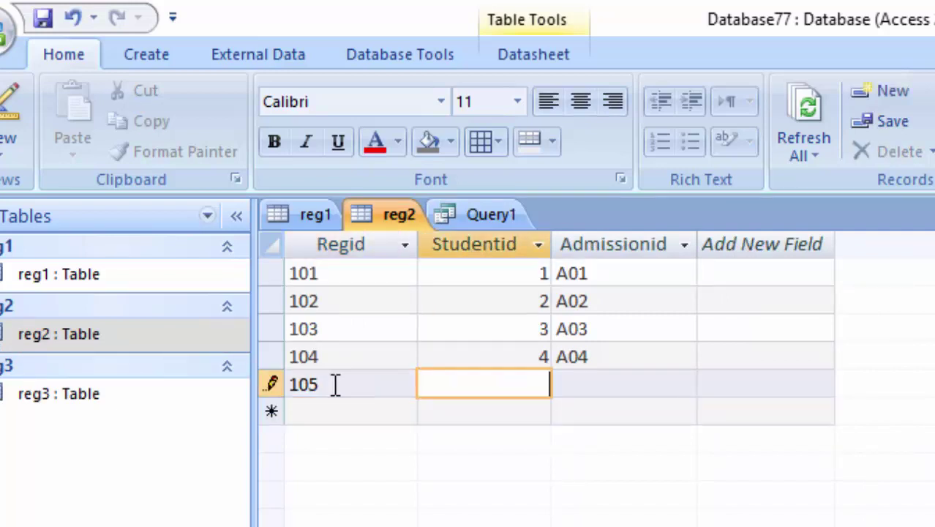
pyautogui.write('5')
pyautogui.press('Tab')
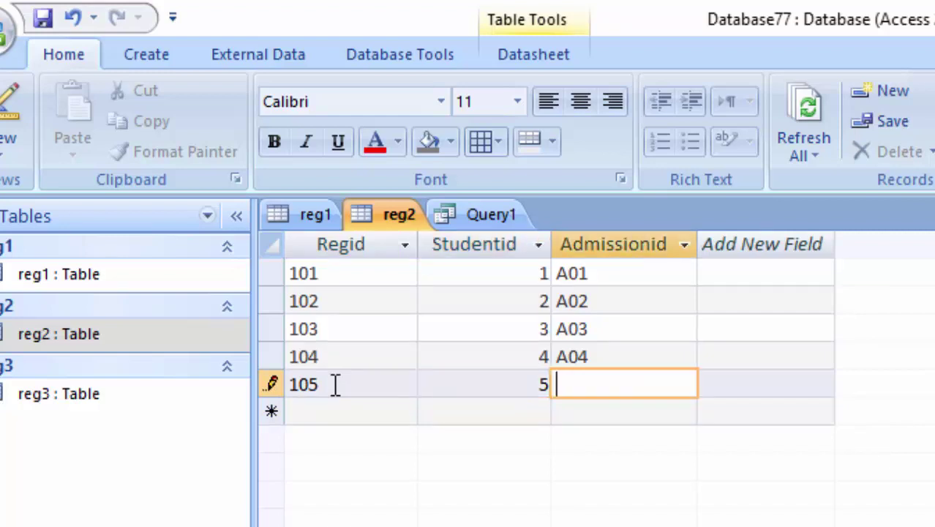
pyautogui.write('A0')
pyautogui.write('5')
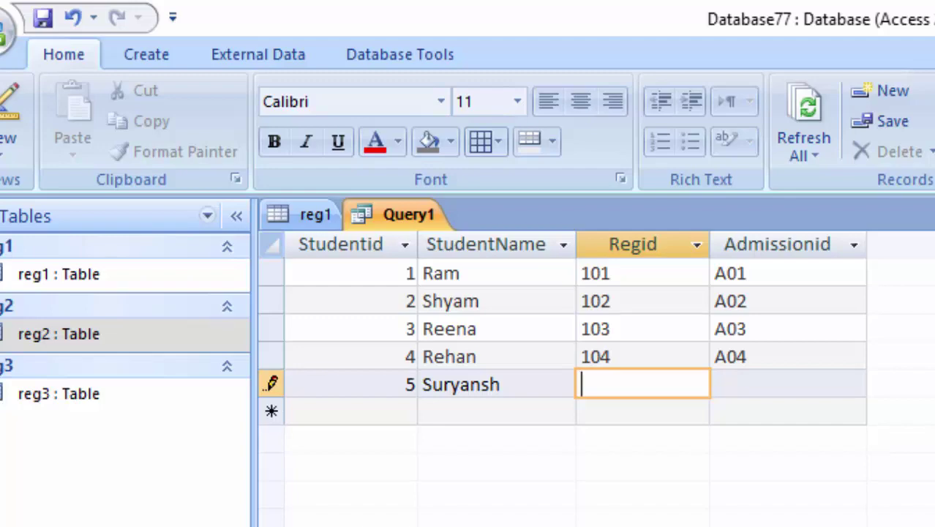
# - Close Query1 and reg1, then reopen reg3 and reg1 to show student 5
pyautogui.hotkey('ctrl', 'w')
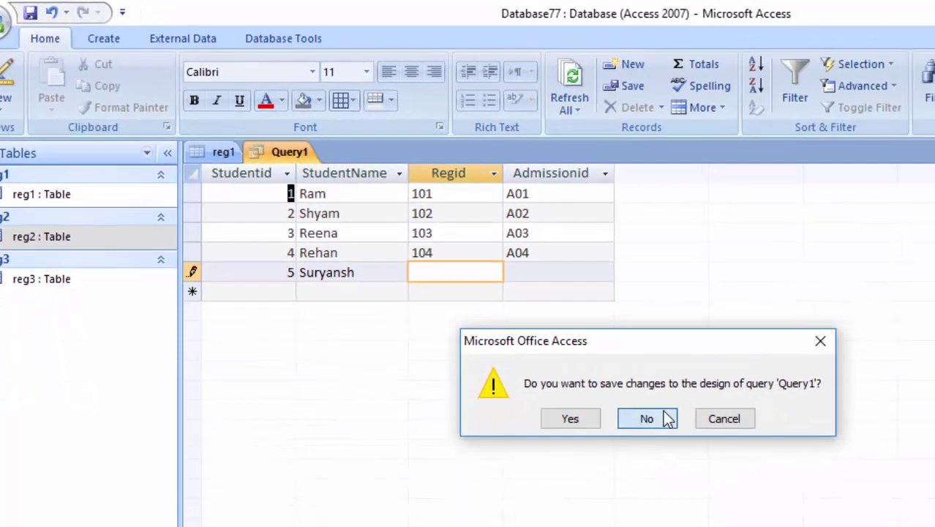
pyautogui.click(664, 414)
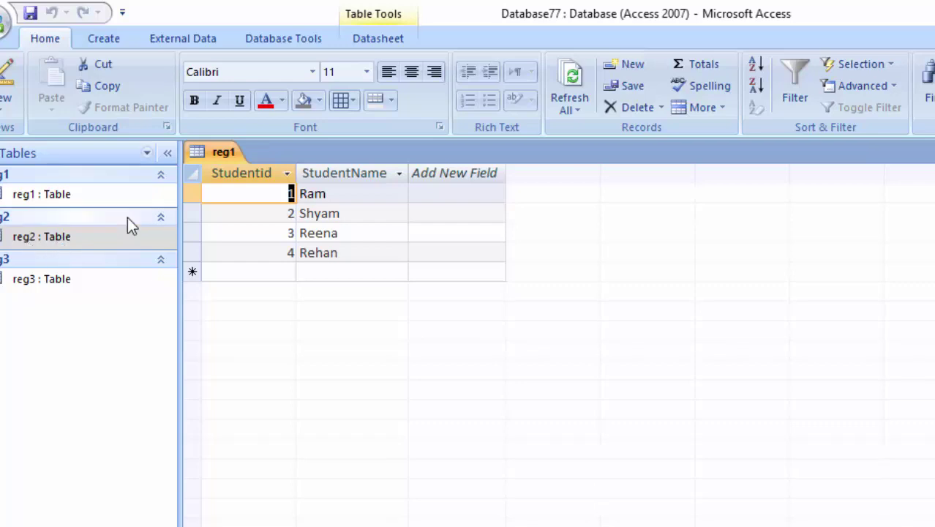
pyautogui.hotkey('ctrl', 'w')
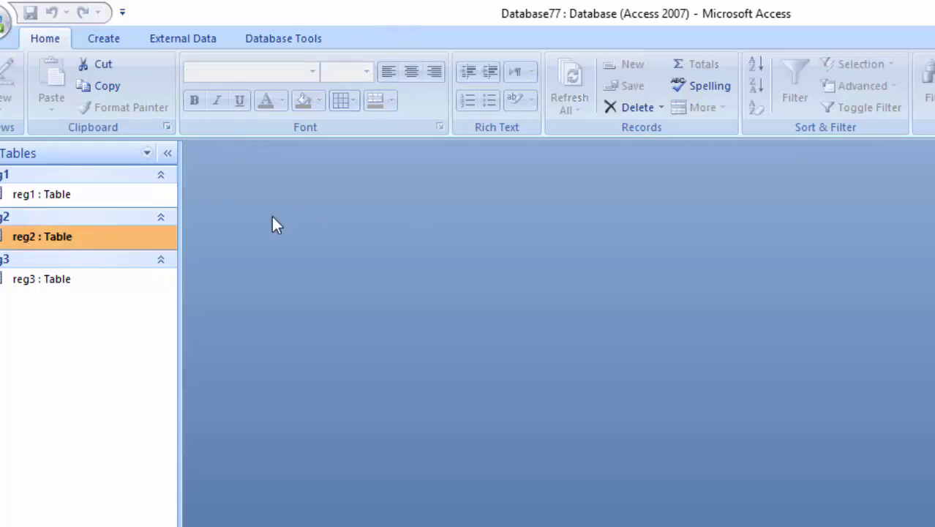
pyautogui.doubleClick(59, 285)
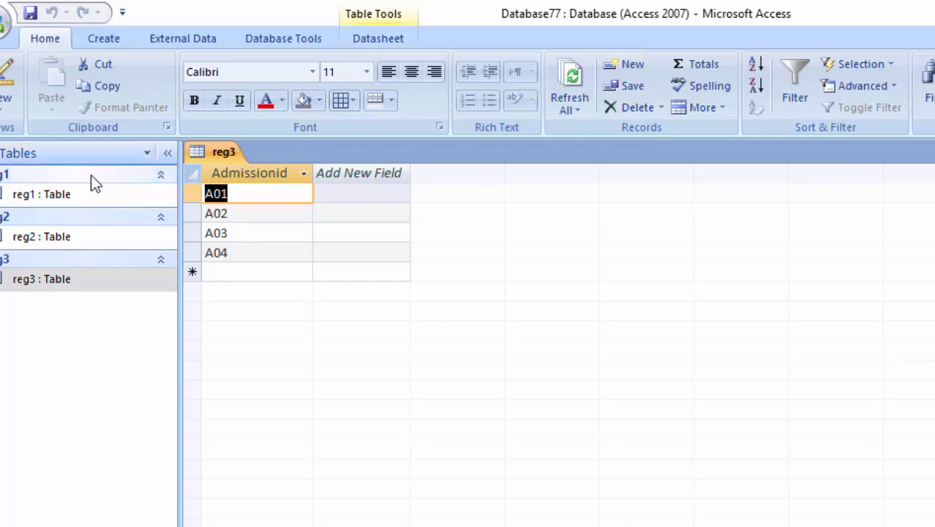
pyautogui.doubleClick(74, 192)
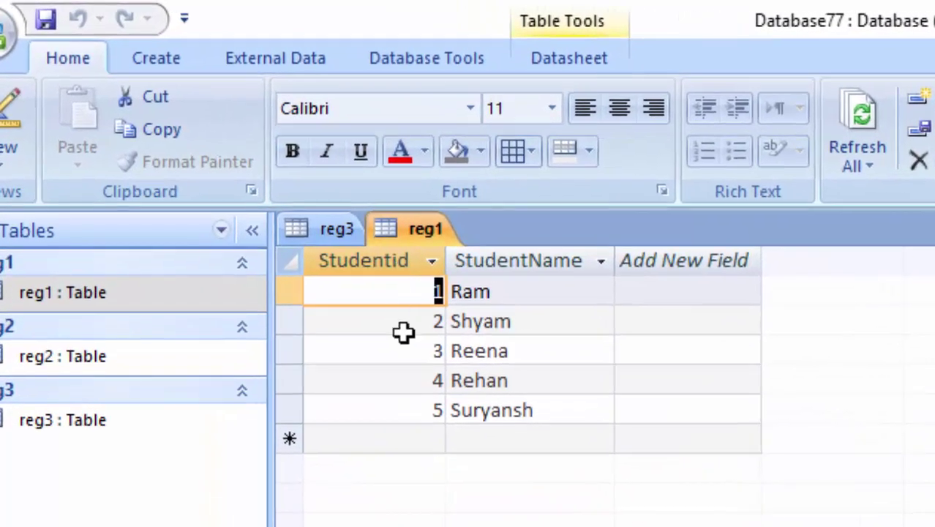
# - Open reg2 to review its rows, including the new 105/5/A05 record
pyautogui.click(152, 325)
pyautogui.doubleClick(169, 356)
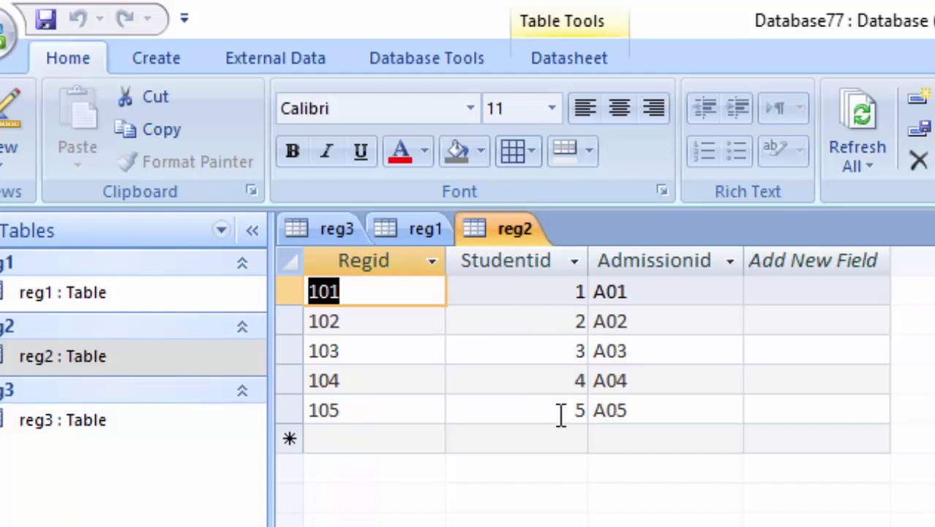
pyautogui.moveTo(119, 422); pyautogui.dragTo(159, 454)
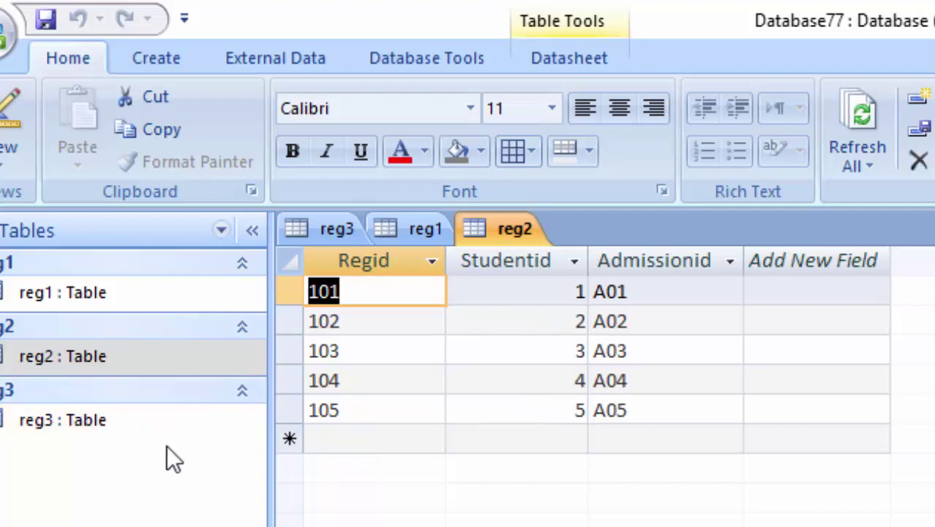